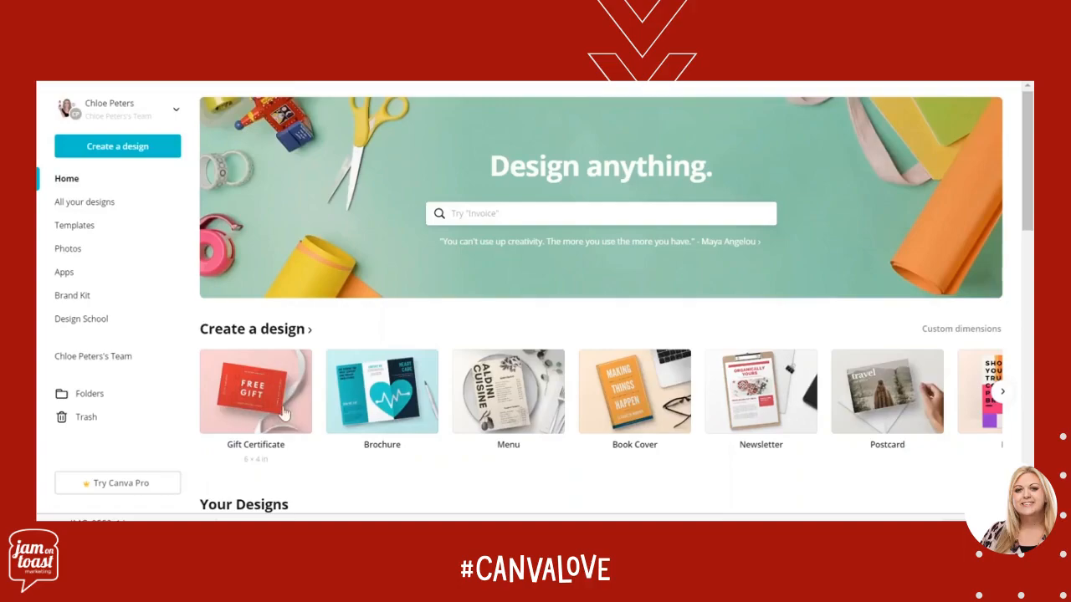
Search the design templates for "gift certificate" and look through the templates offered
left_click(529, 214)
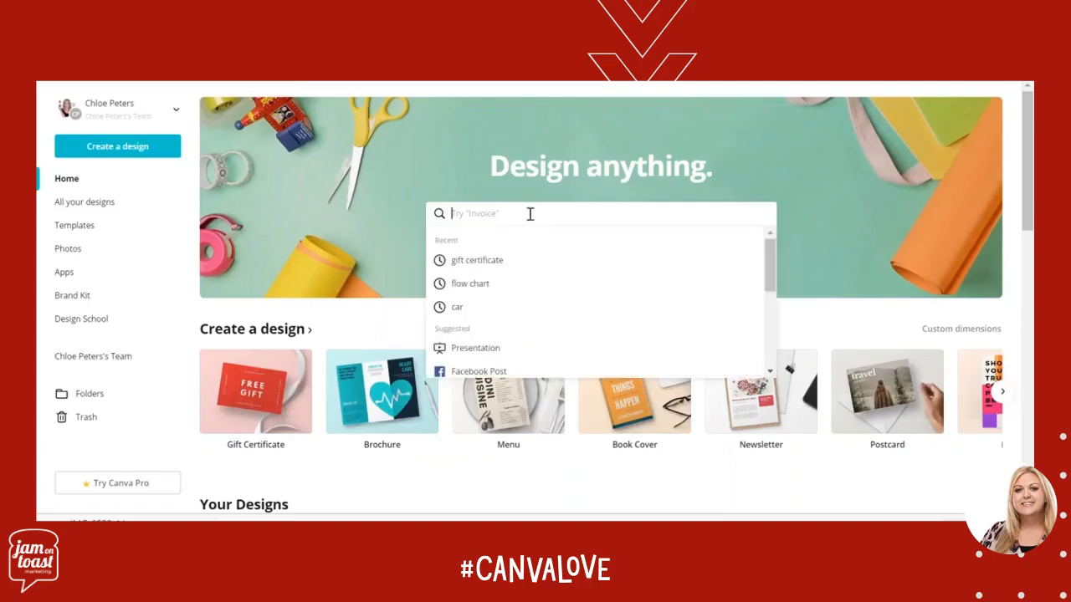
left_click(491, 263)
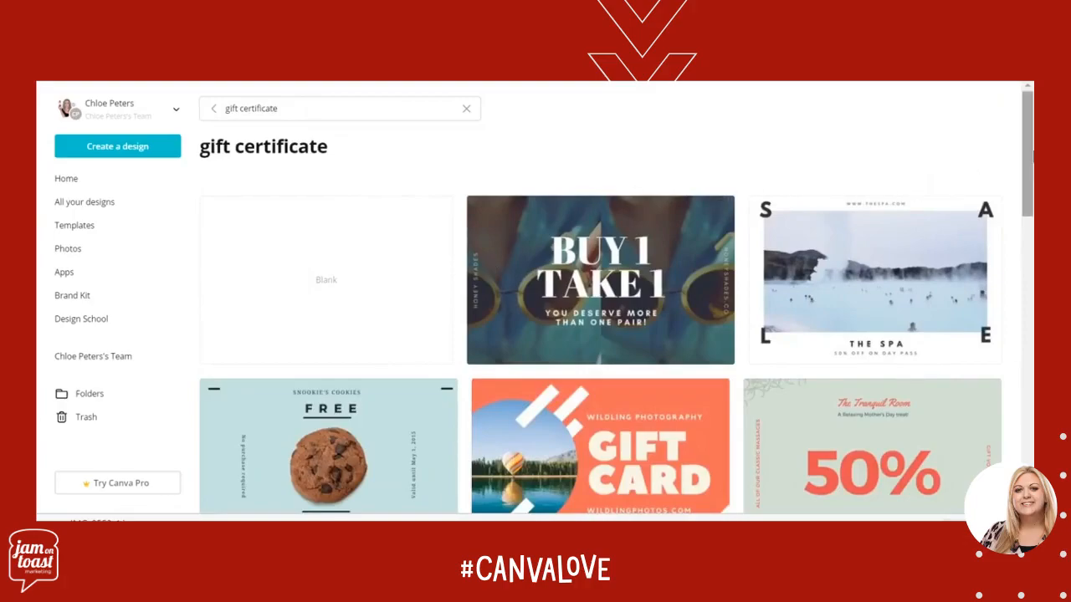
left_click_drag(1032, 161, 1032, 324)
scroll(600, 298, "down", 5)
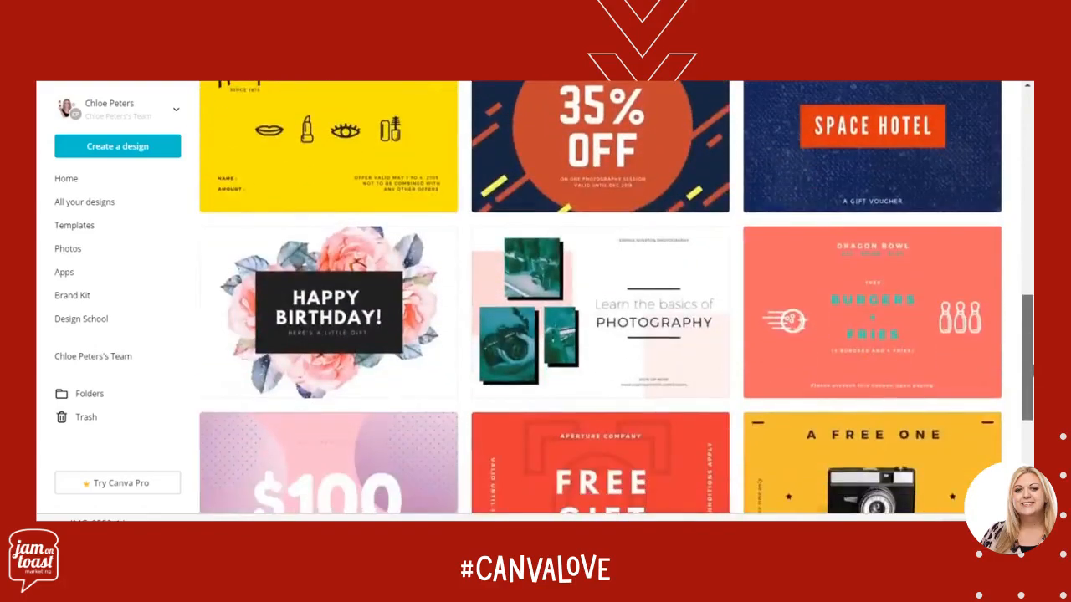
scroll(600, 298, "up", 12)
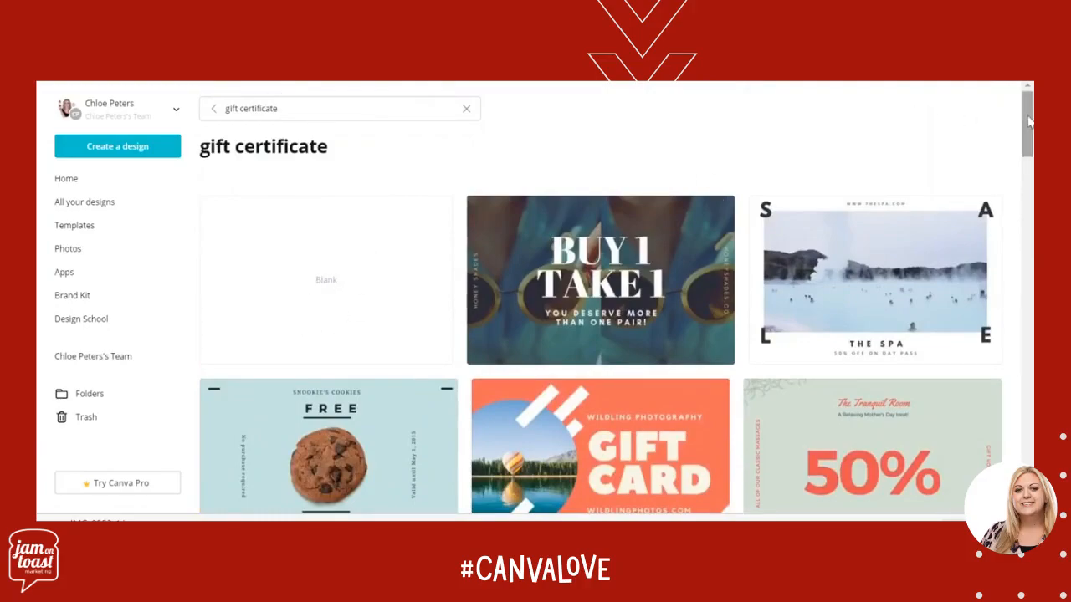
Find the lilac and yellow "shutter studio" template with the camera graphic and open it for editing
left_click_drag(1029, 122, 1026, 407)
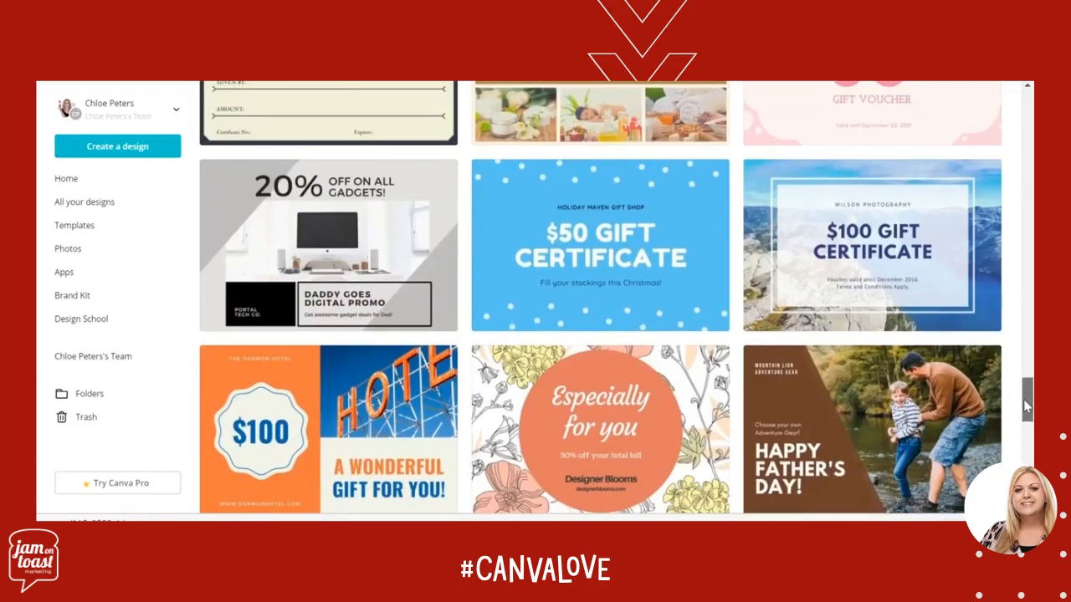
left_click_drag(1026, 406, 1030, 433)
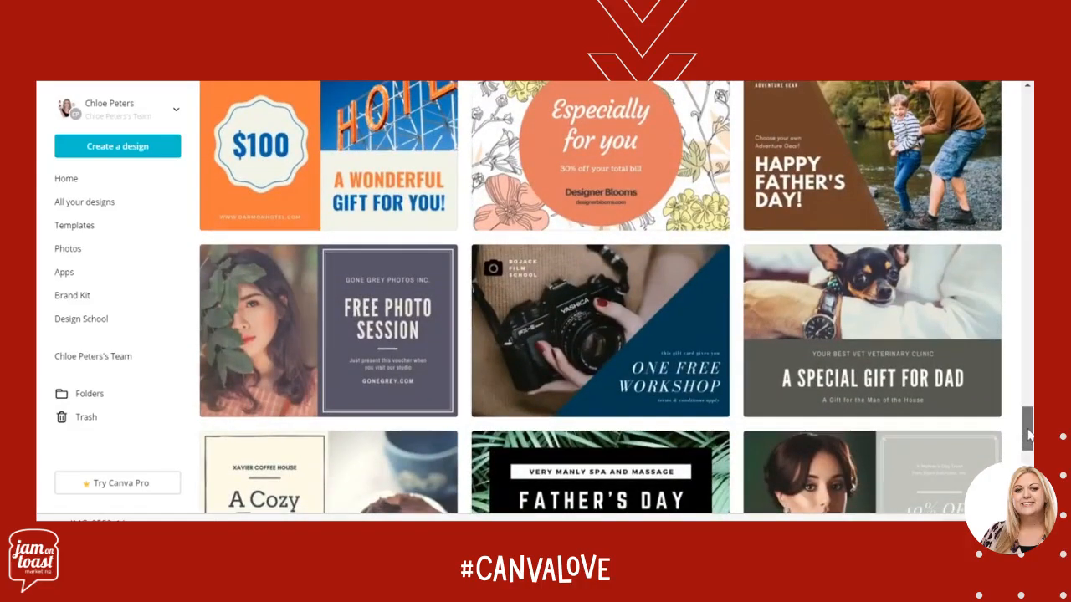
left_click_drag(1028, 433, 1028, 441)
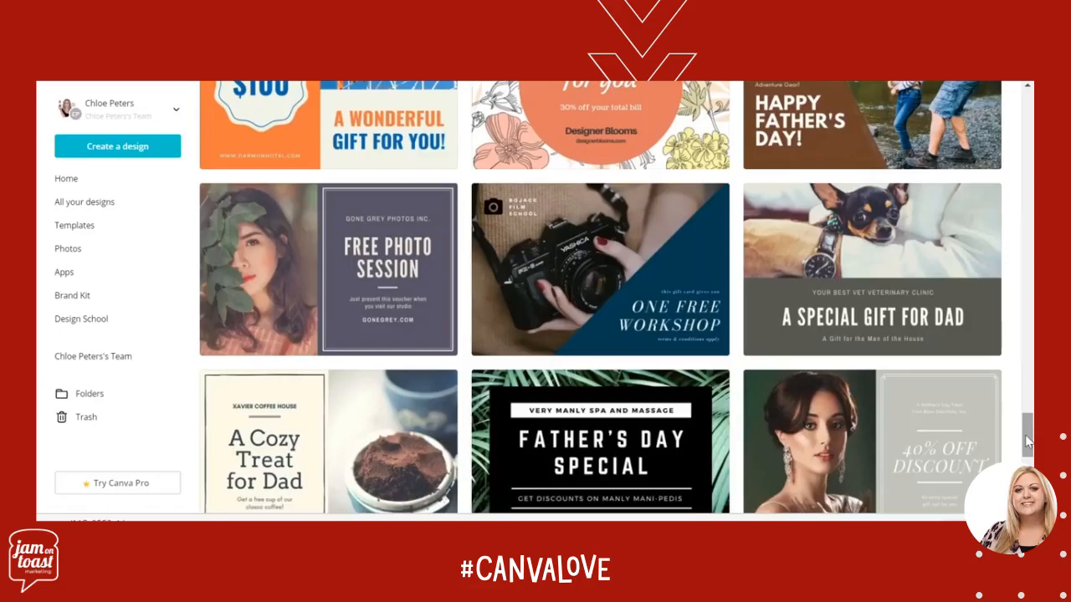
scroll(1027, 442, "down", 4)
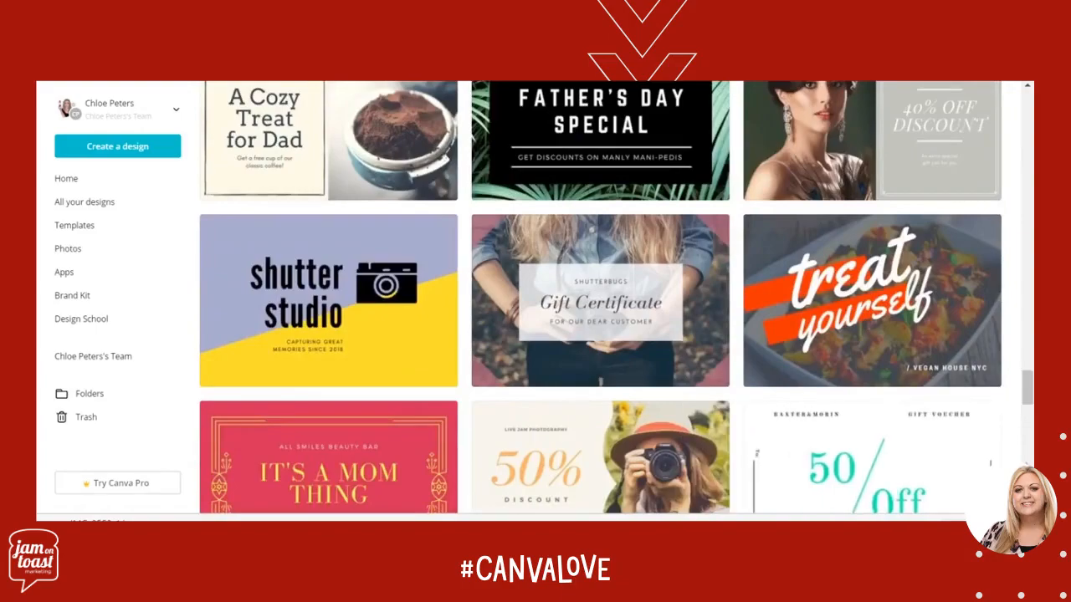
scroll(1029, 405, "down", 1)
scroll(1029, 405, "up", 1)
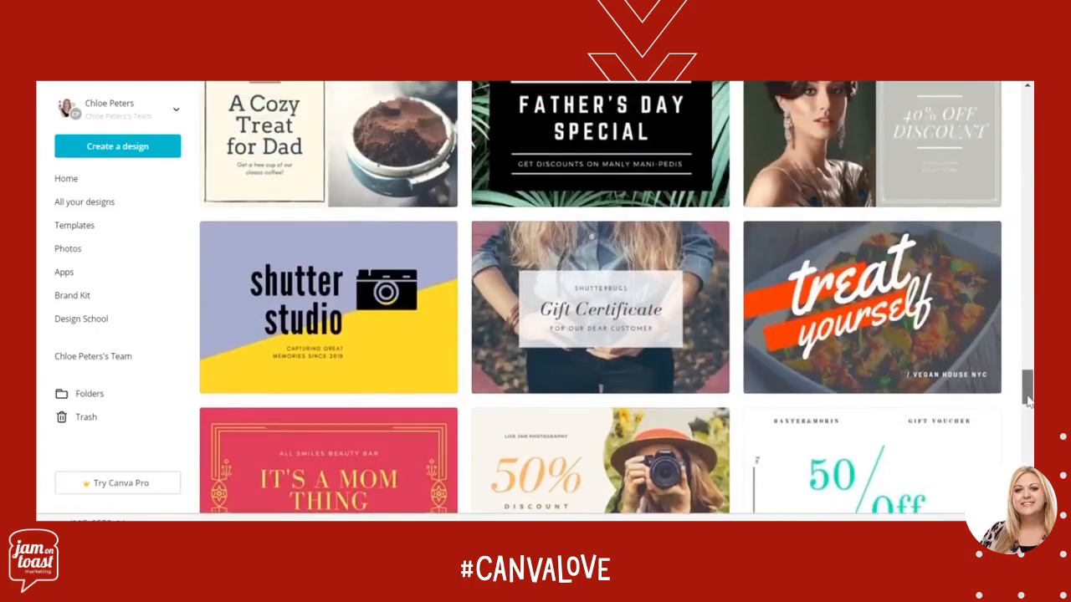
left_click(389, 337)
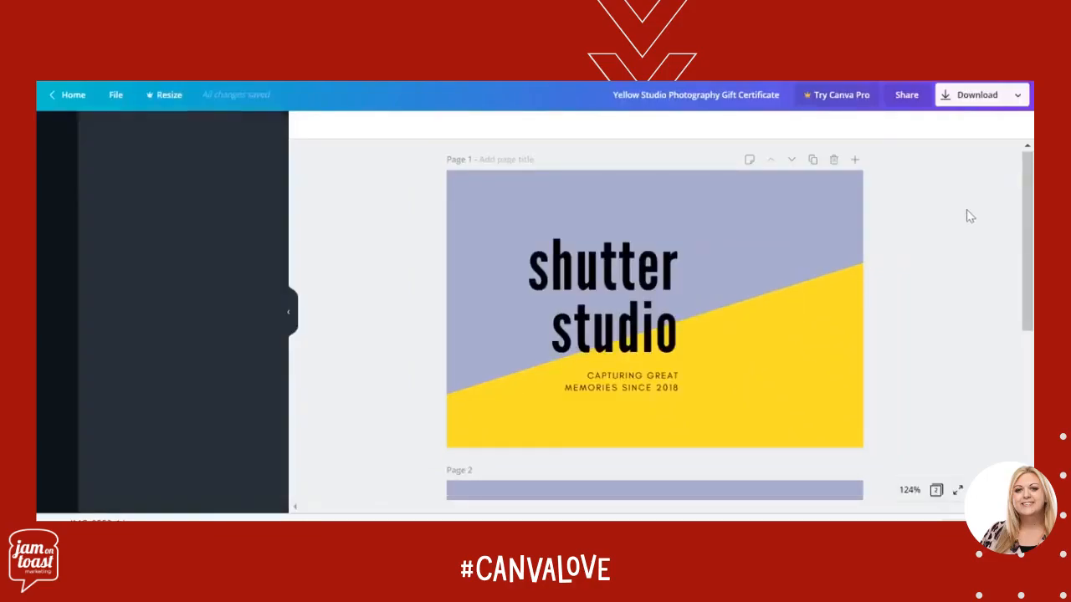
Look over both pages of the certificate and browse the other gift certificate templates by category
left_click_drag(1032, 198, 1030, 383)
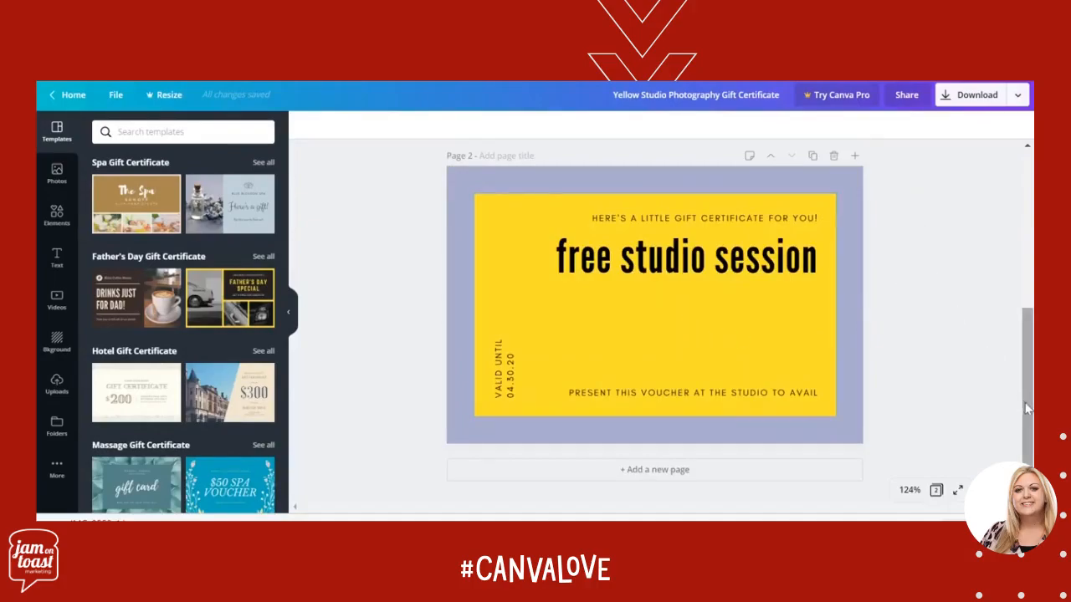
left_click_drag(1031, 416, 1014, 257)
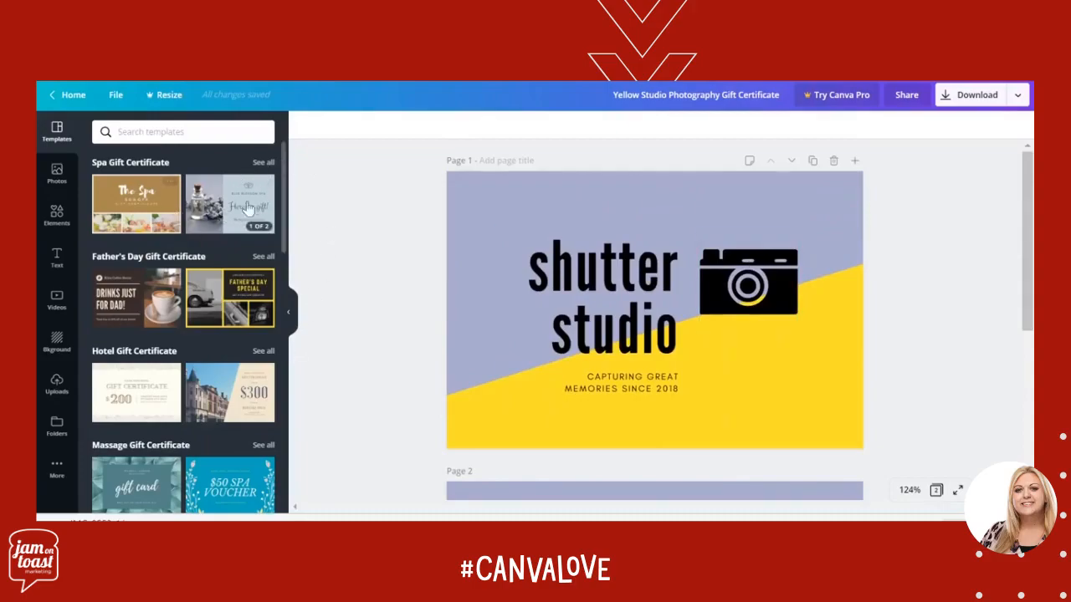
left_click_drag(285, 207, 294, 424)
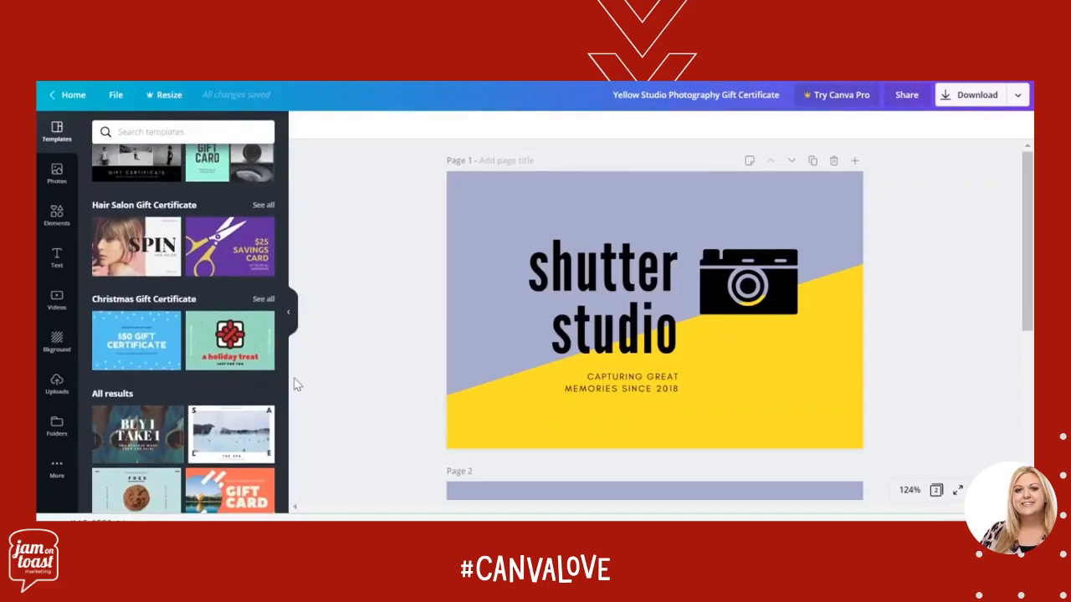
scroll(285, 387, "down", 5)
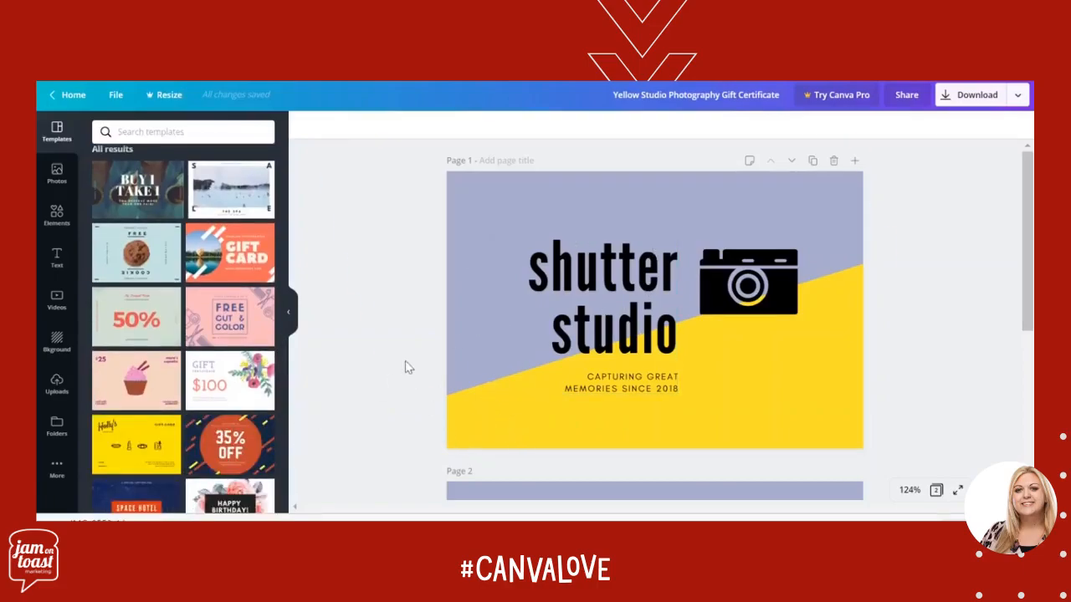
Make the "shutter studio" heading on page 1 italic and underlined
left_click(655, 348)
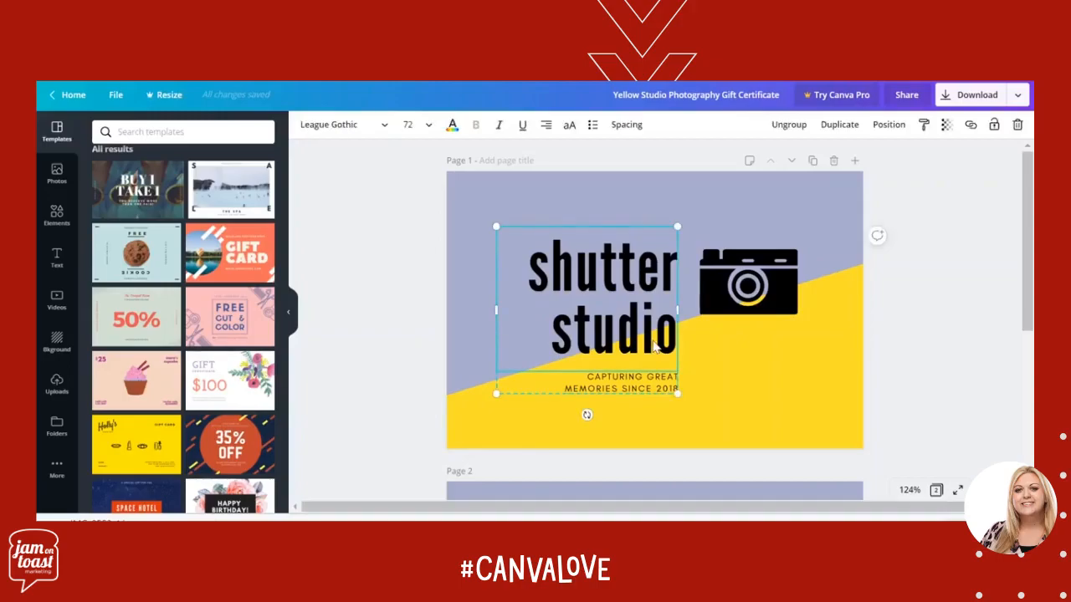
left_click(385, 128)
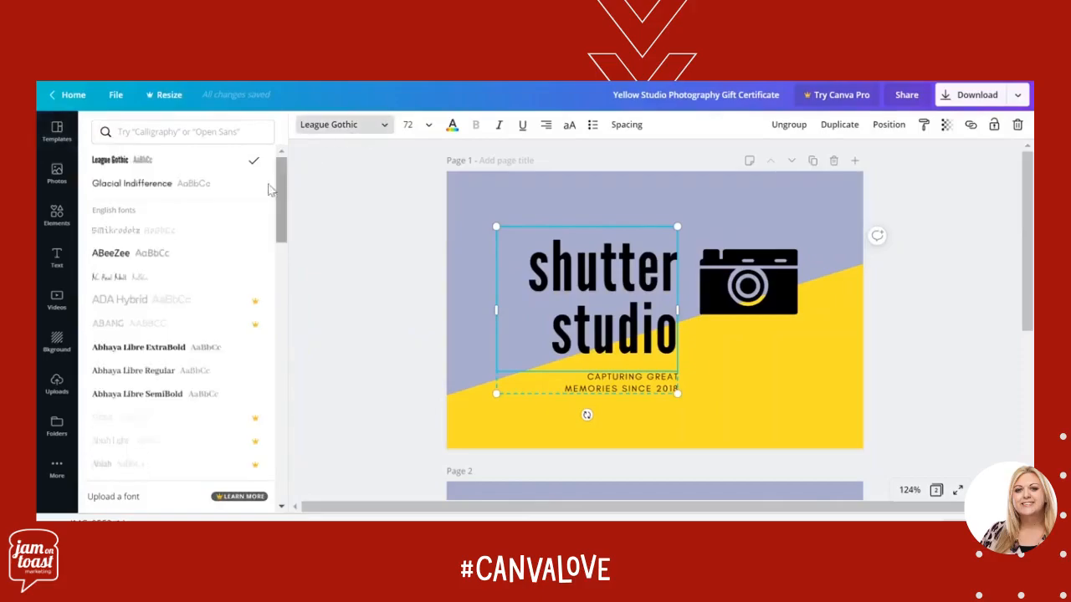
left_click(428, 127)
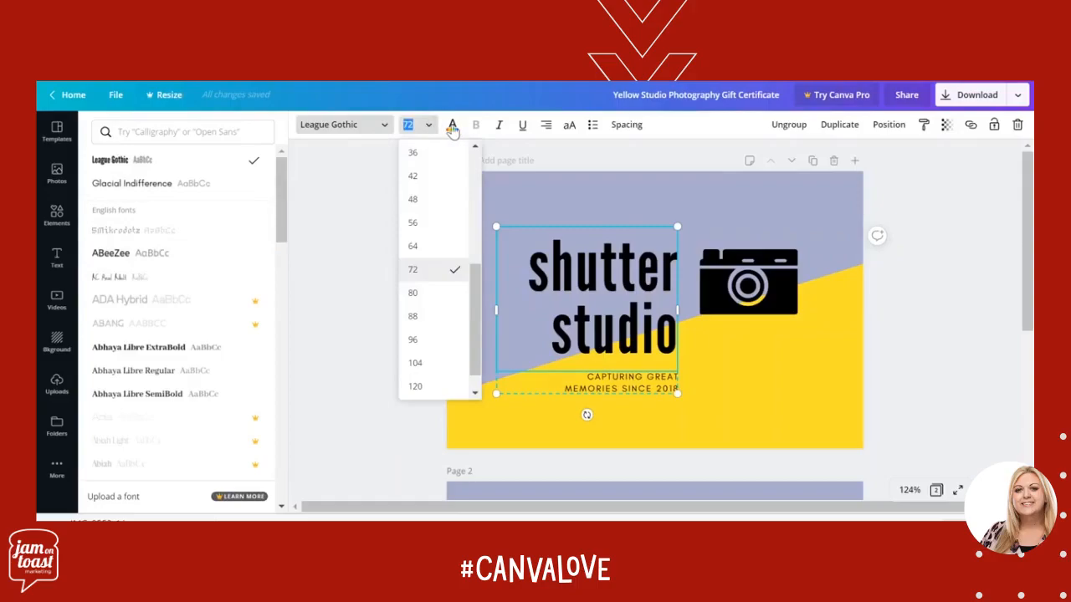
left_click(452, 126)
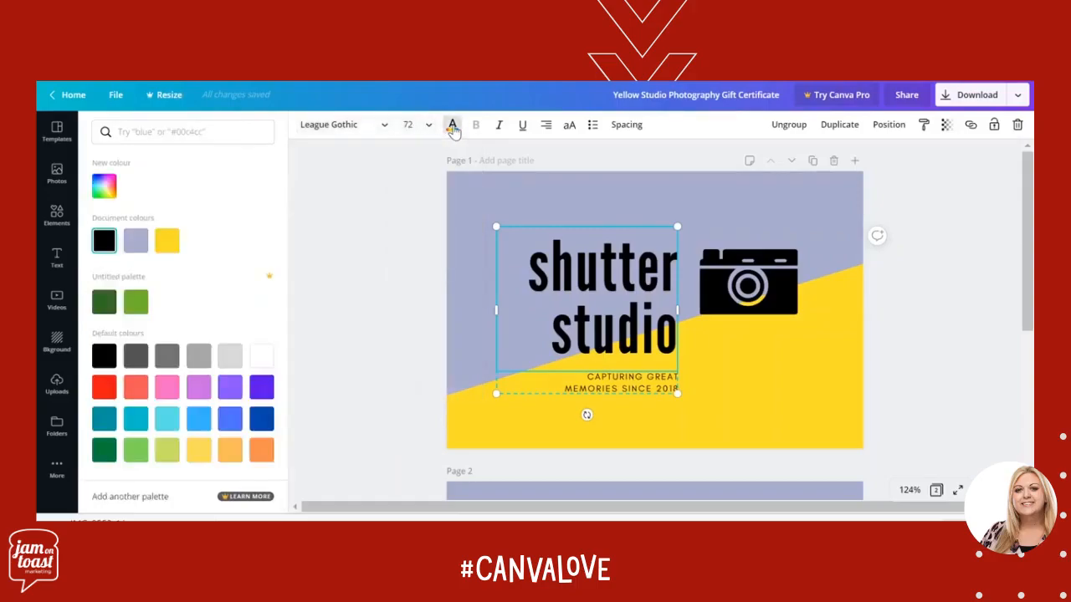
left_click(499, 126)
left_click(520, 127)
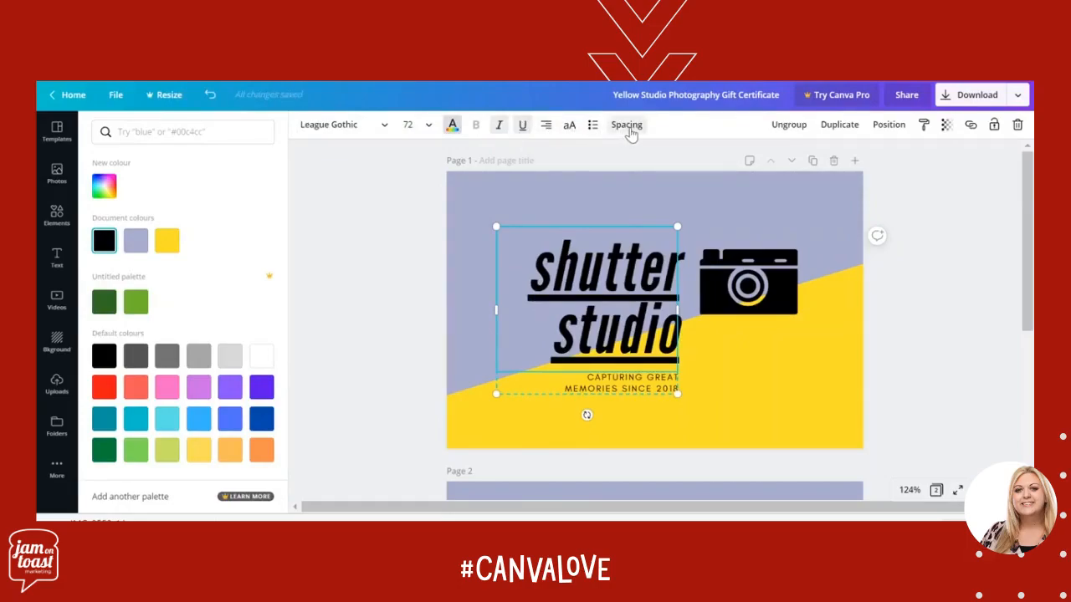
Tighten the letter spacing of the "shutter studio" heading and slightly reduce its line height
left_click(627, 127)
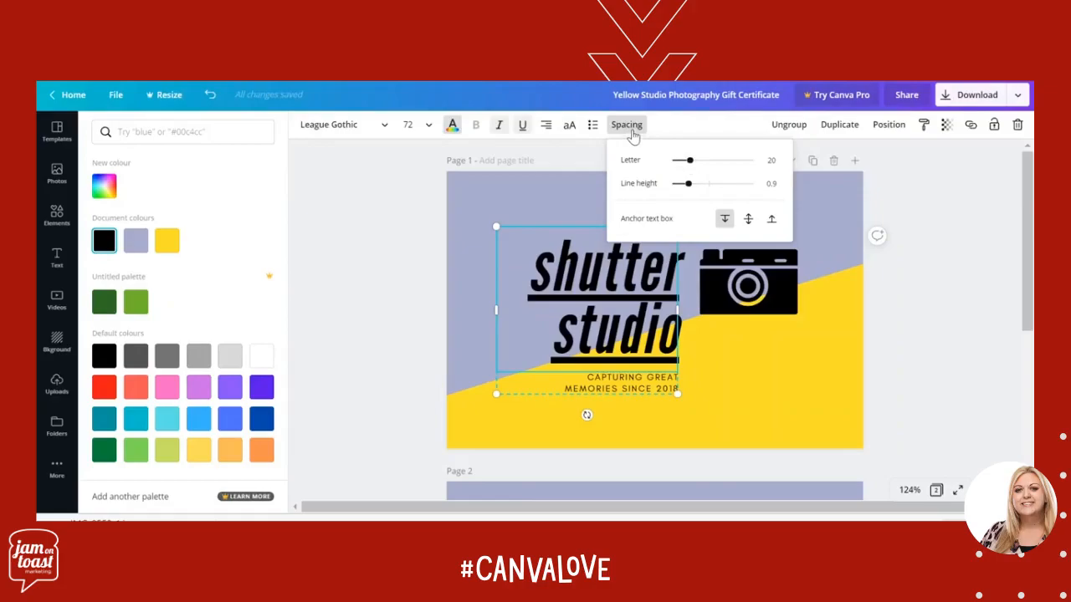
left_click_drag(689, 160, 687, 192)
left_click(918, 352)
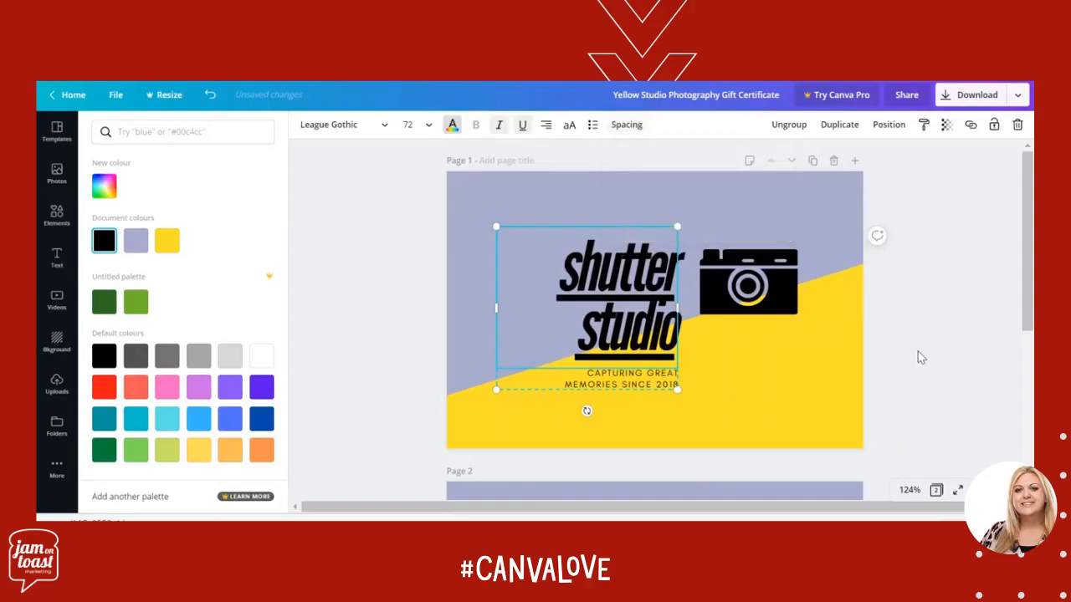
left_click(918, 352)
Move the heading and tagline group slightly away from the camera graphic and view its position options
left_click(591, 330)
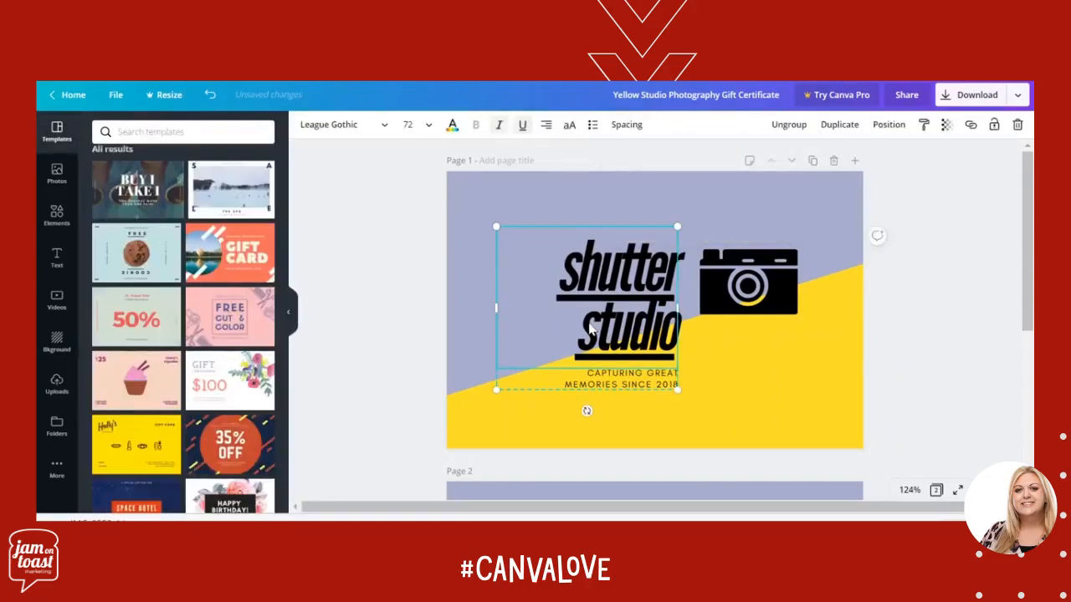
mouse_move(584, 324)
left_mouse_down()
mouse_move(542, 301)
mouse_move(548, 325)
mouse_move(587, 324)
left_mouse_up()
left_click(886, 124)
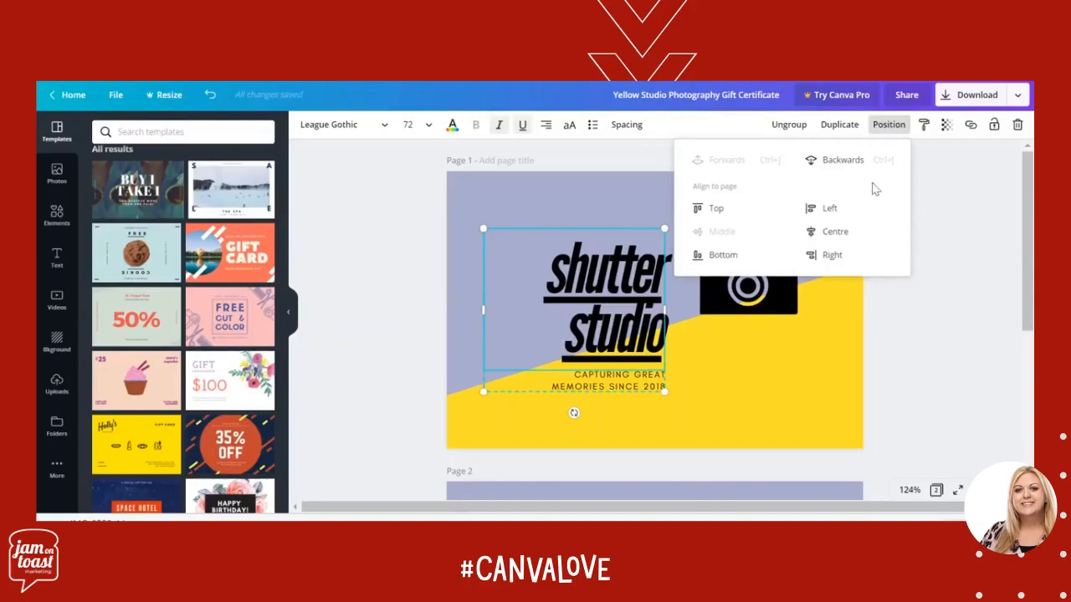
left_click(933, 354)
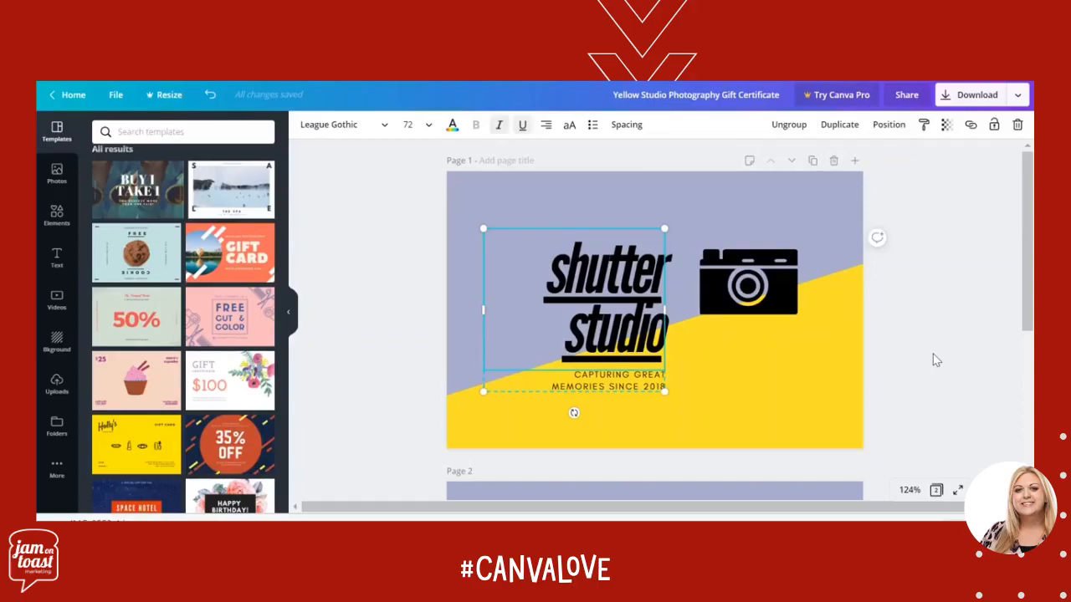
Recolour the lilac slanted shape on page 1 with the light green from the Untitled palette
left_click(819, 416)
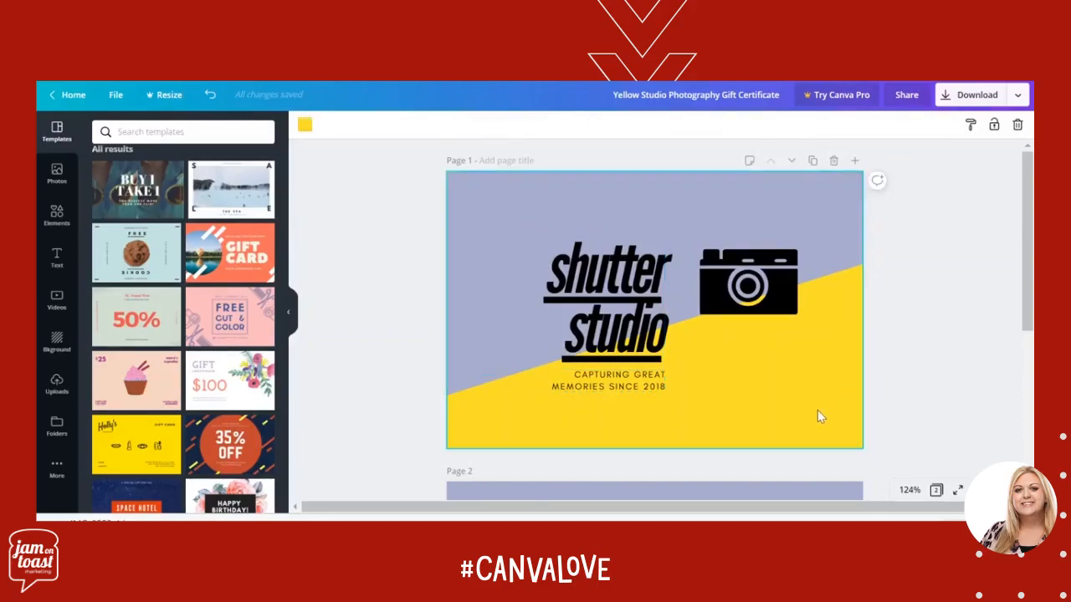
left_click(471, 276)
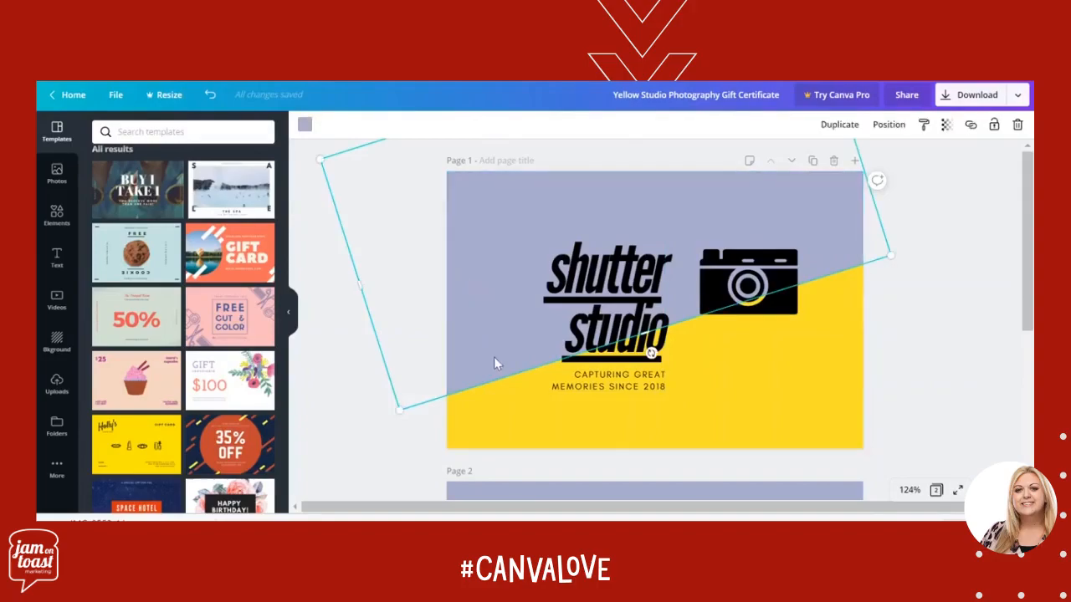
left_click(304, 125)
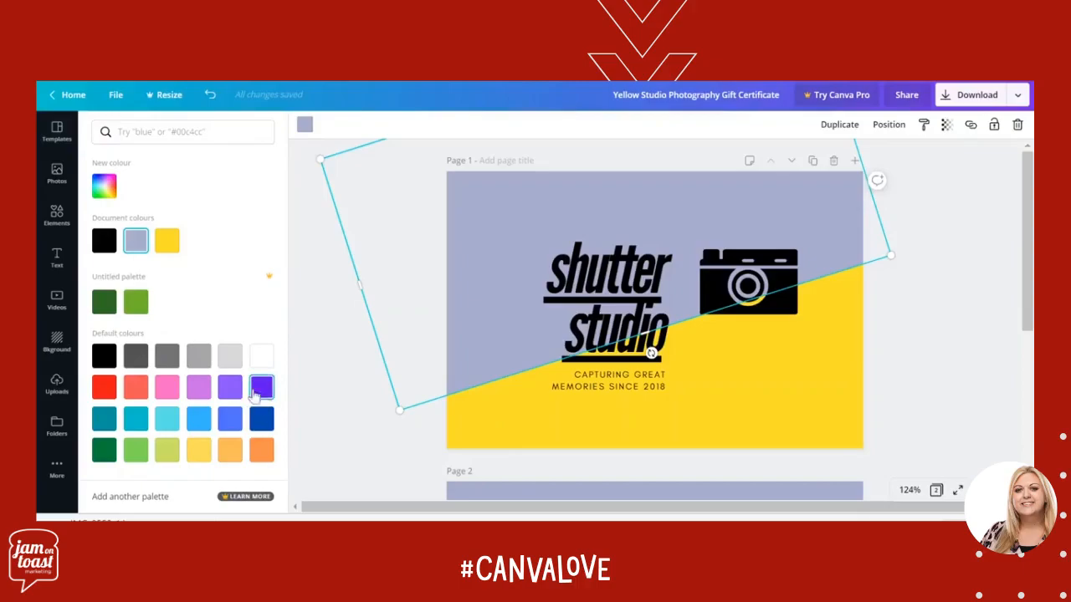
left_click(137, 306)
Change the yellow background of page 1 to the dark green from the Untitled palette
left_click(536, 448)
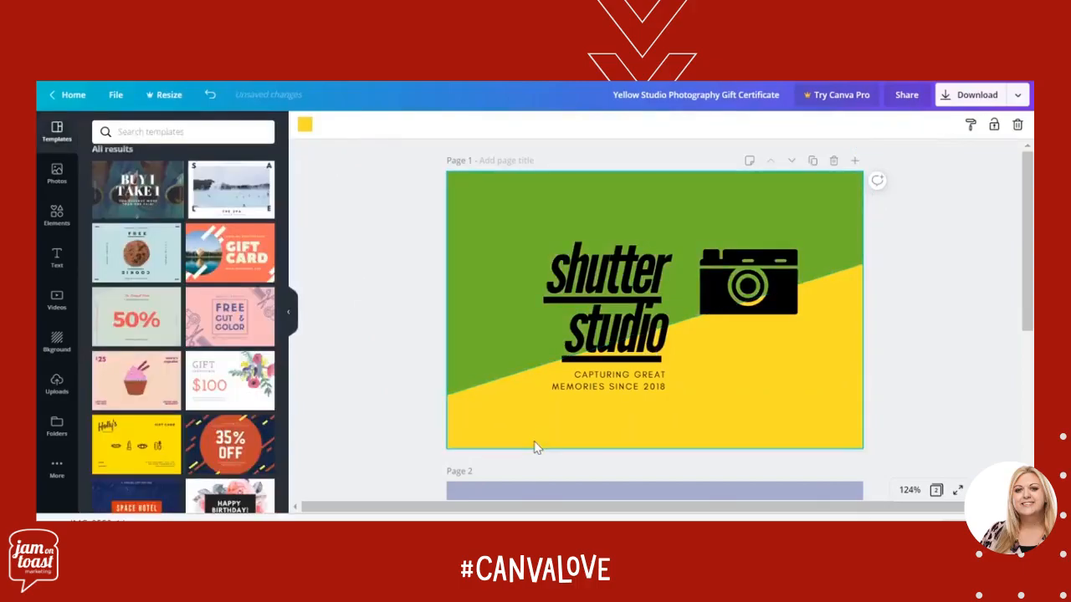
left_click(304, 127)
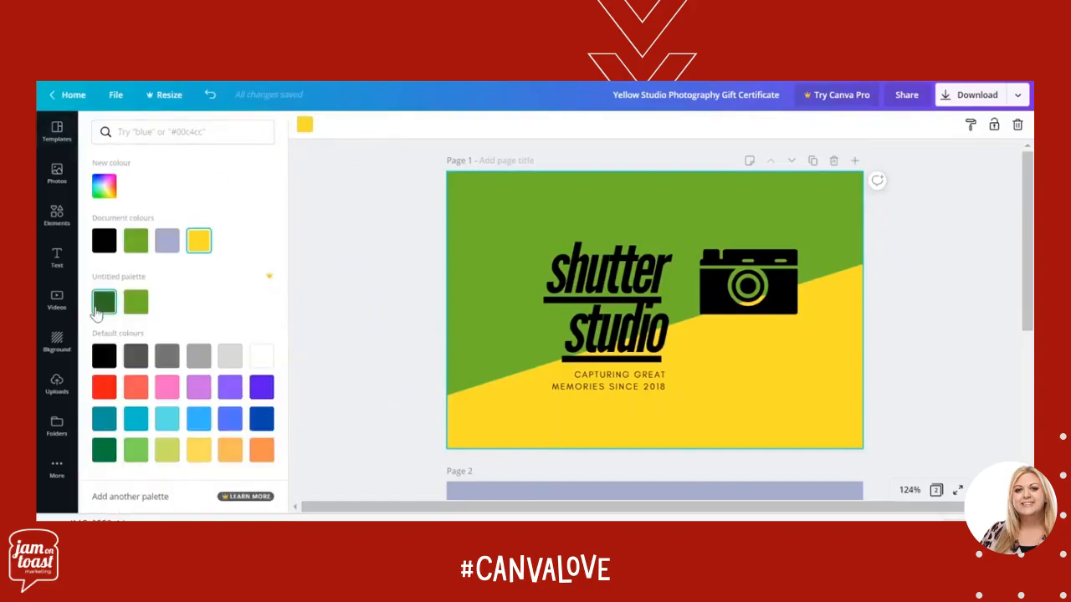
left_click(99, 308)
Set the text colour of the "Capturing great memories since 2018" tagline and the "shutter studio" heading to white
left_click(641, 388)
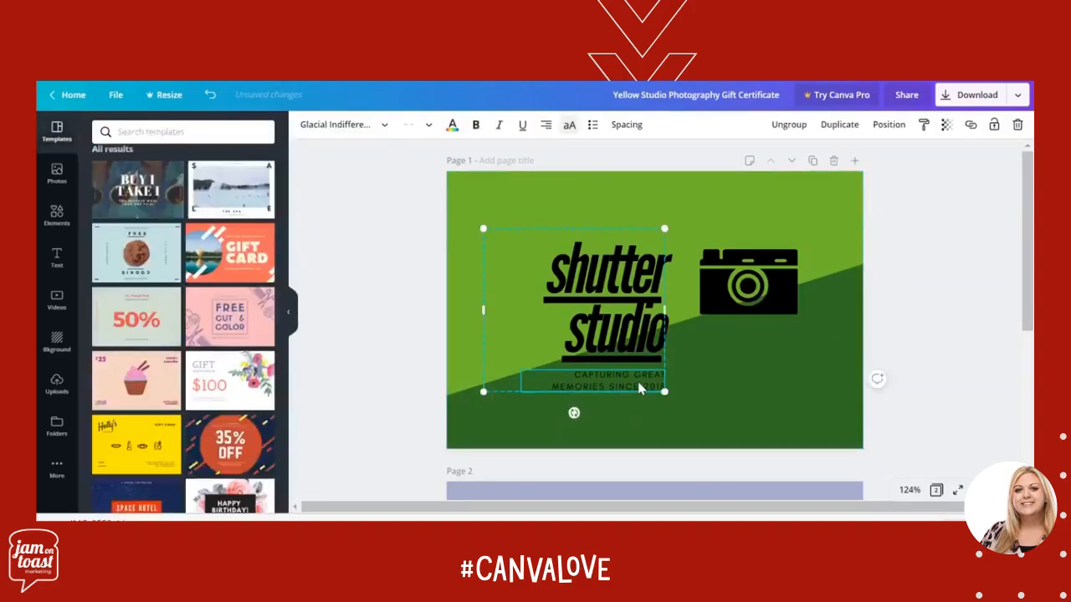
left_click(452, 124)
left_click(261, 356)
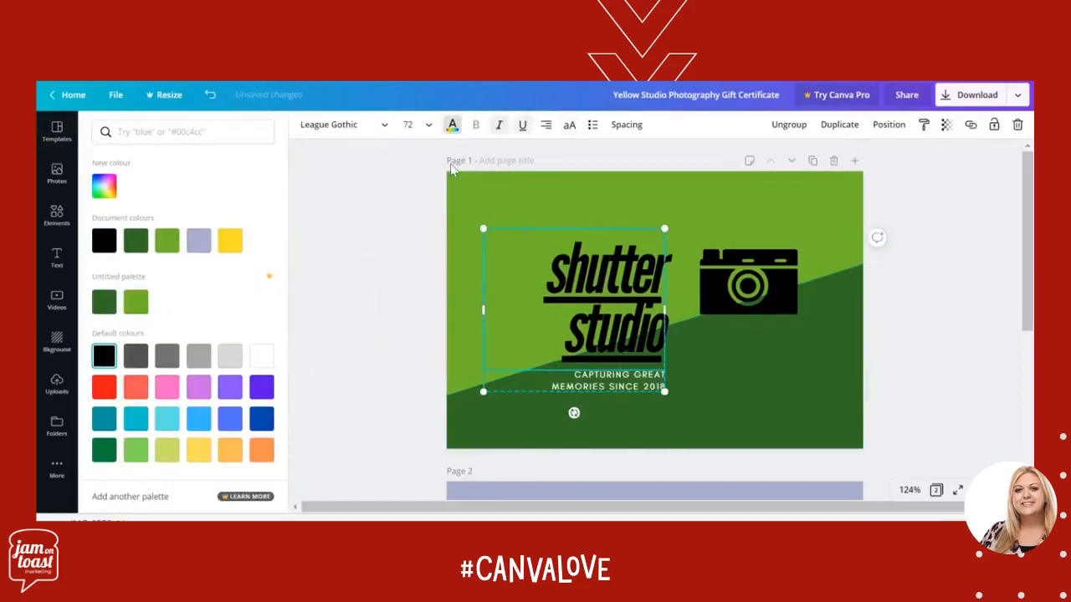
left_click(452, 127)
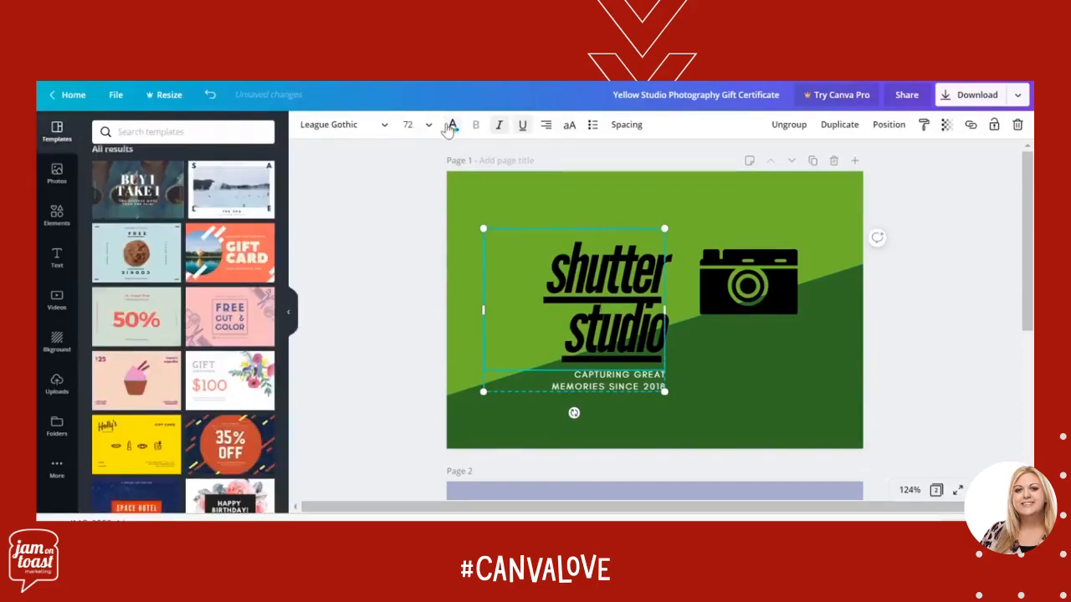
left_click(452, 125)
left_click(262, 241)
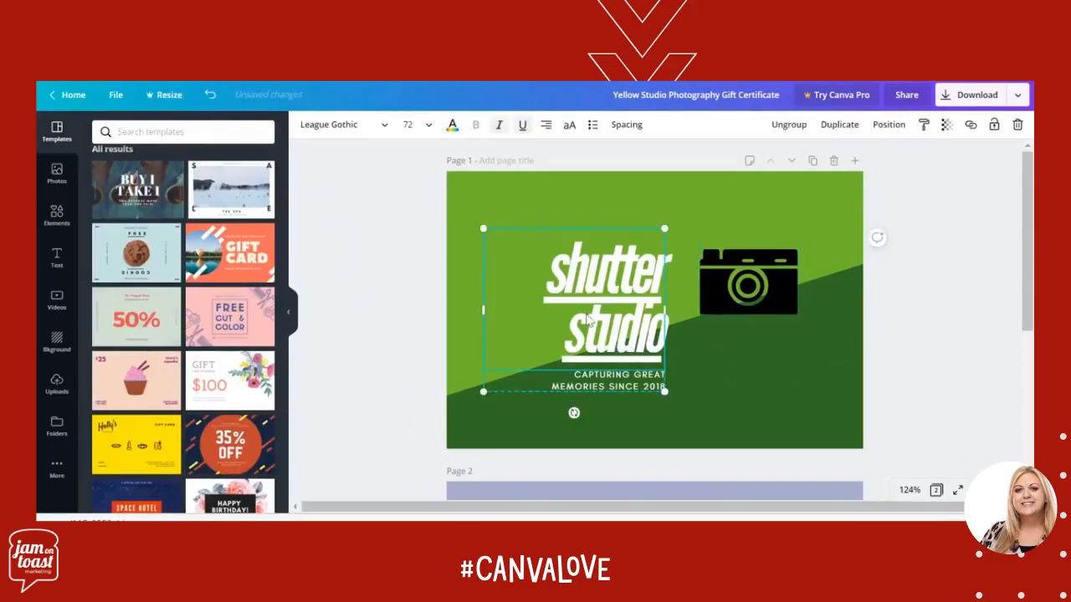
left_click(756, 291)
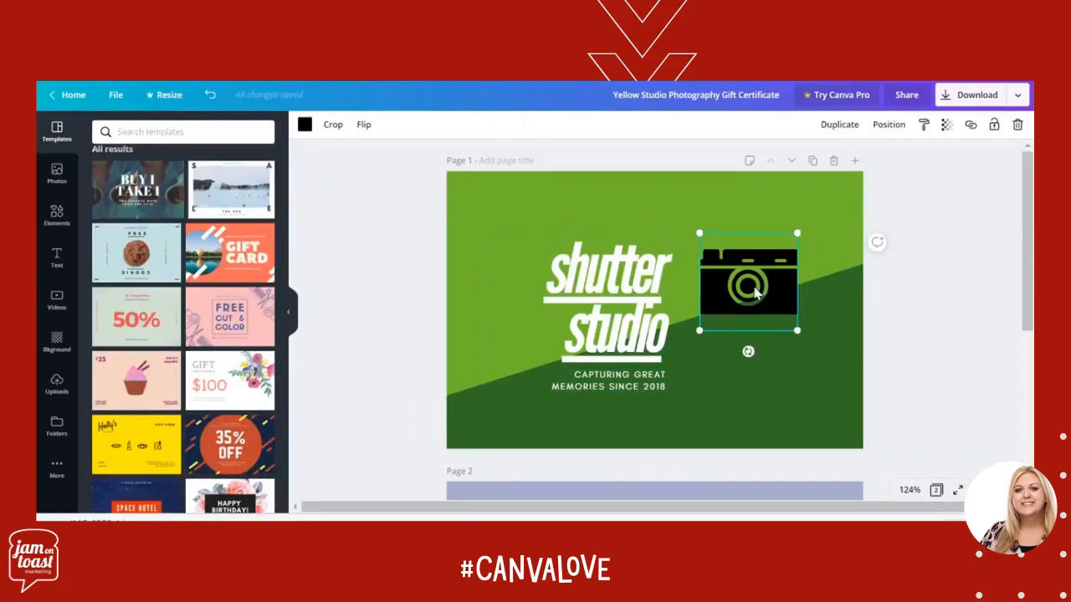
left_click(770, 410)
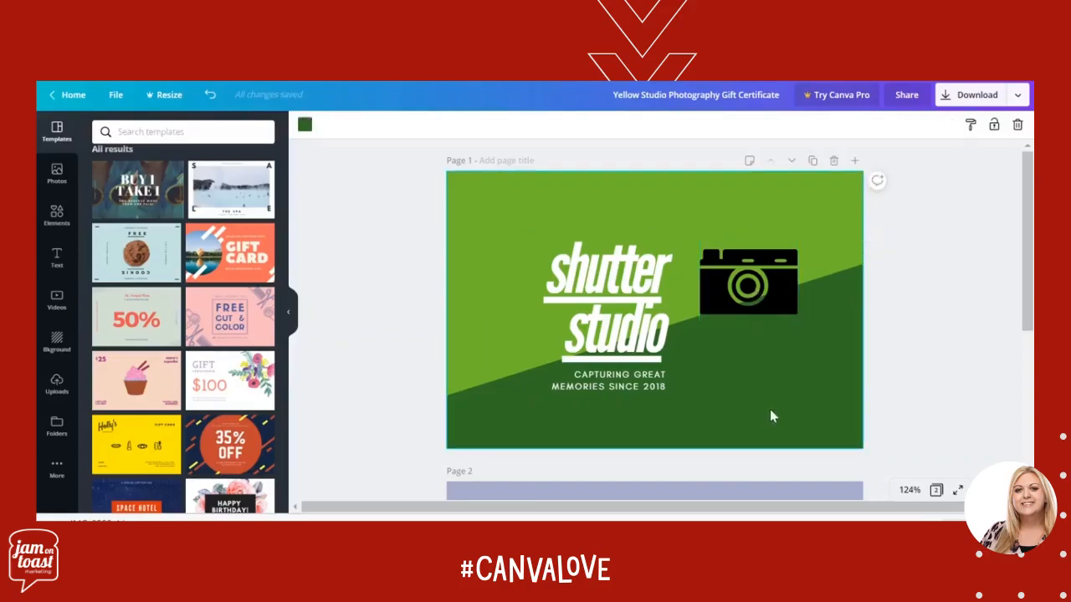
Replace the camera graphic on page 1 with the rounded solid orange star from an element search for "star", placed beside the heading
left_click(757, 308)
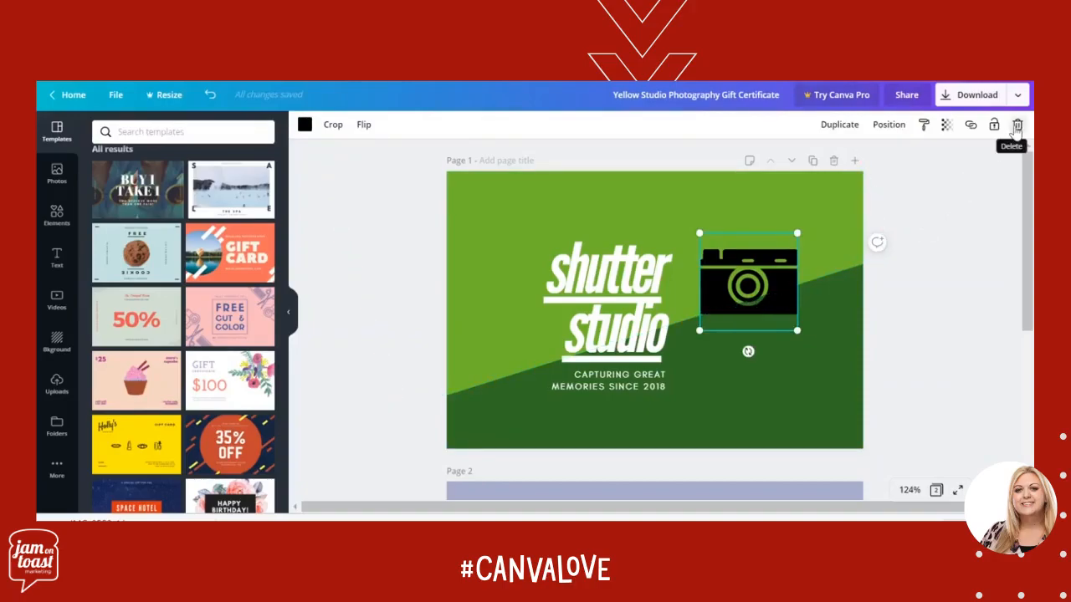
key("Delete")
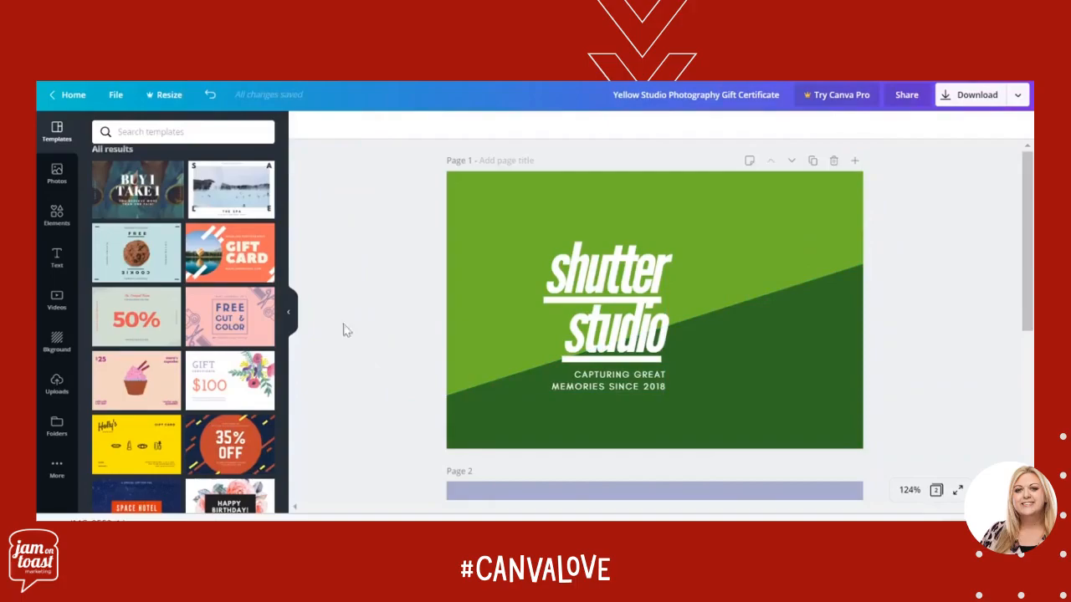
left_click(57, 215)
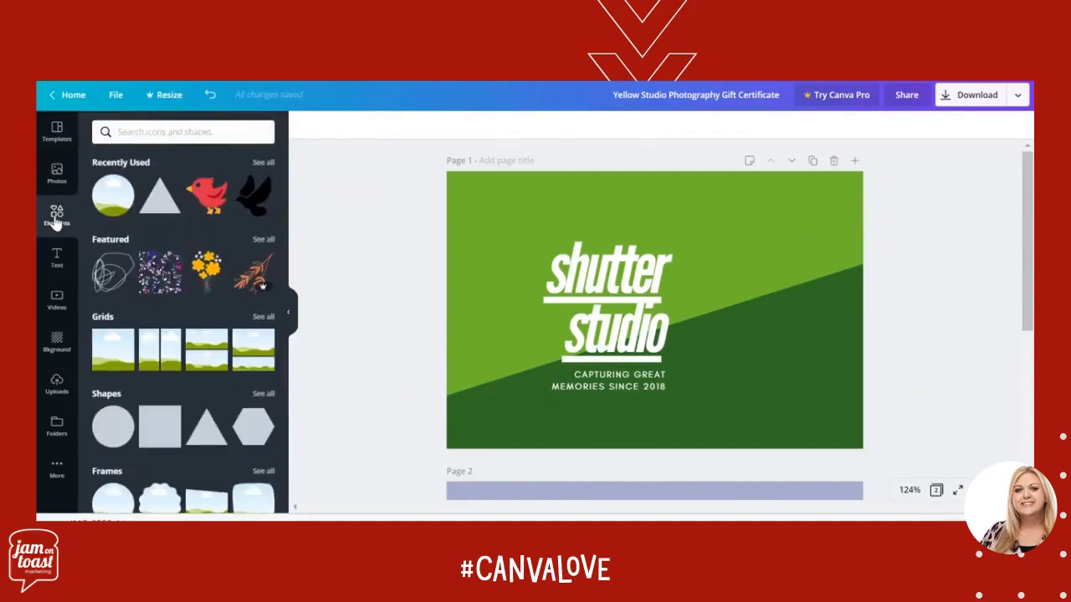
left_click(191, 130)
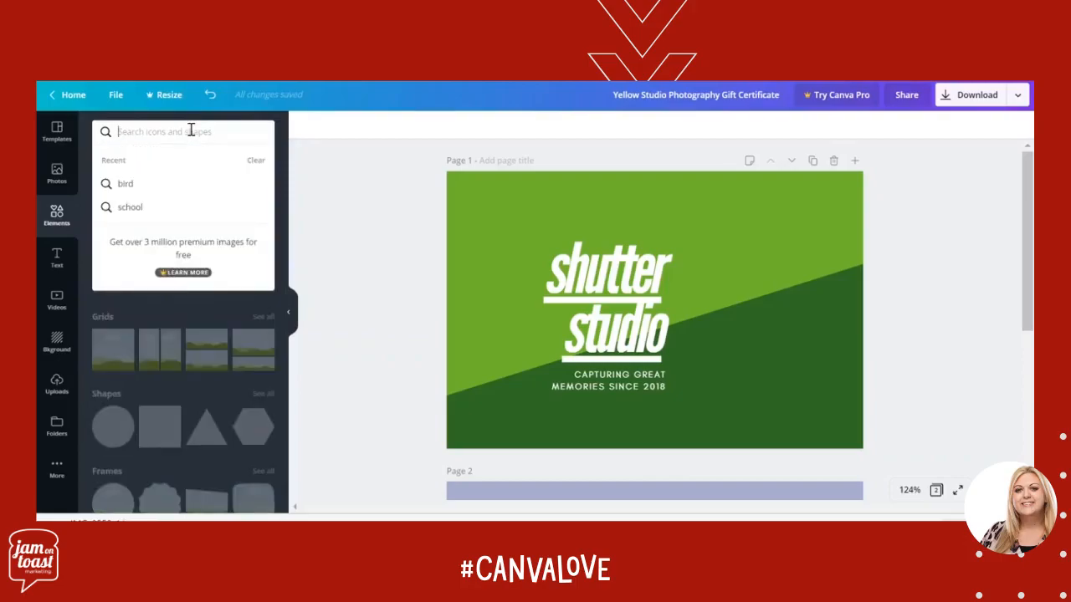
type("star")
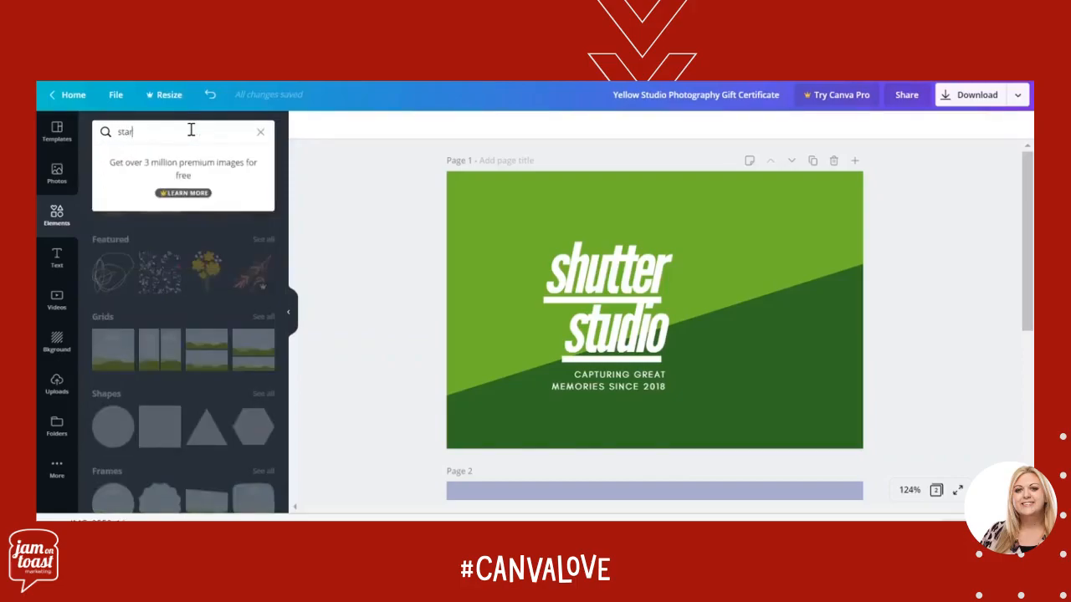
key("Return")
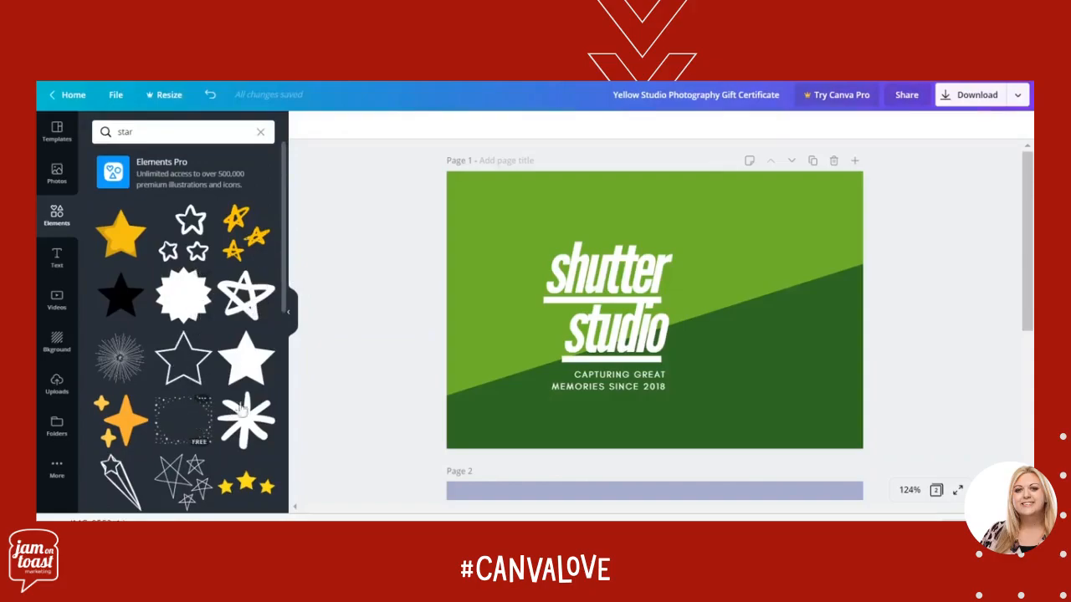
scroll(284, 308, "down", 5)
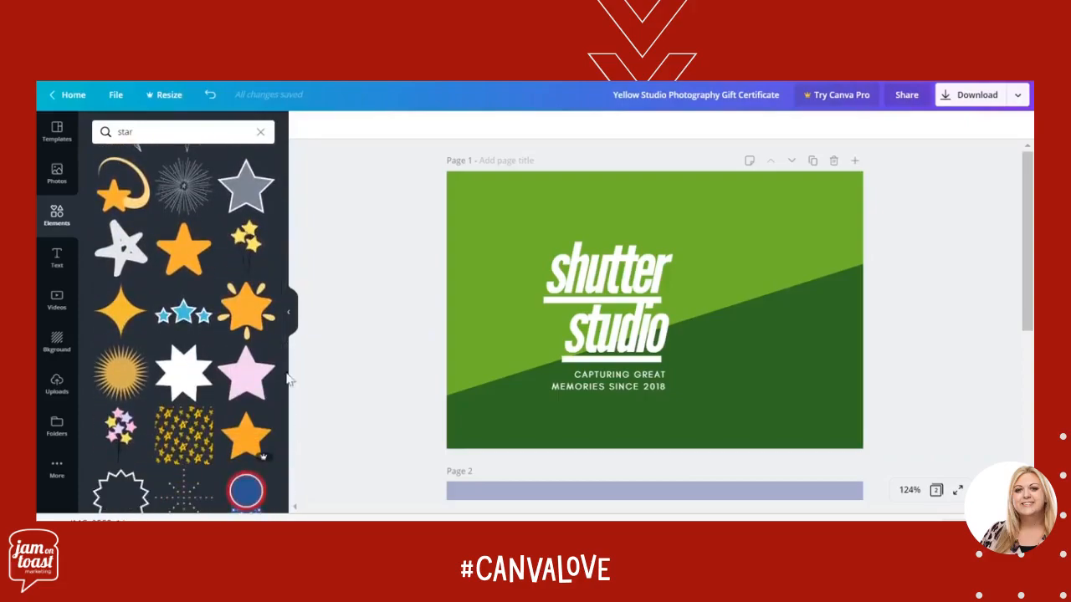
left_click(186, 255)
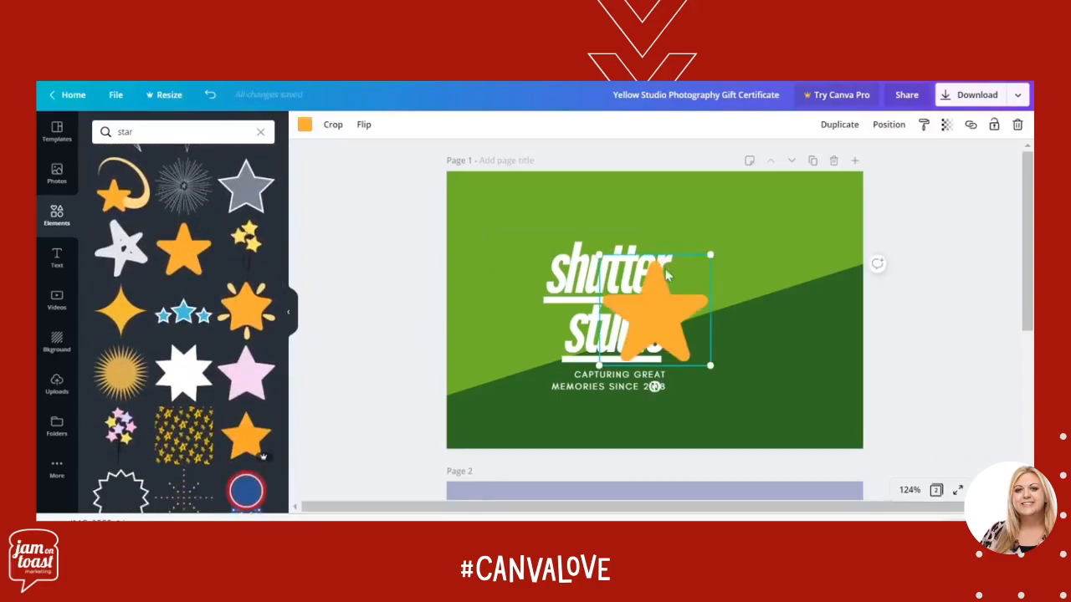
left_click_drag(674, 310, 764, 306)
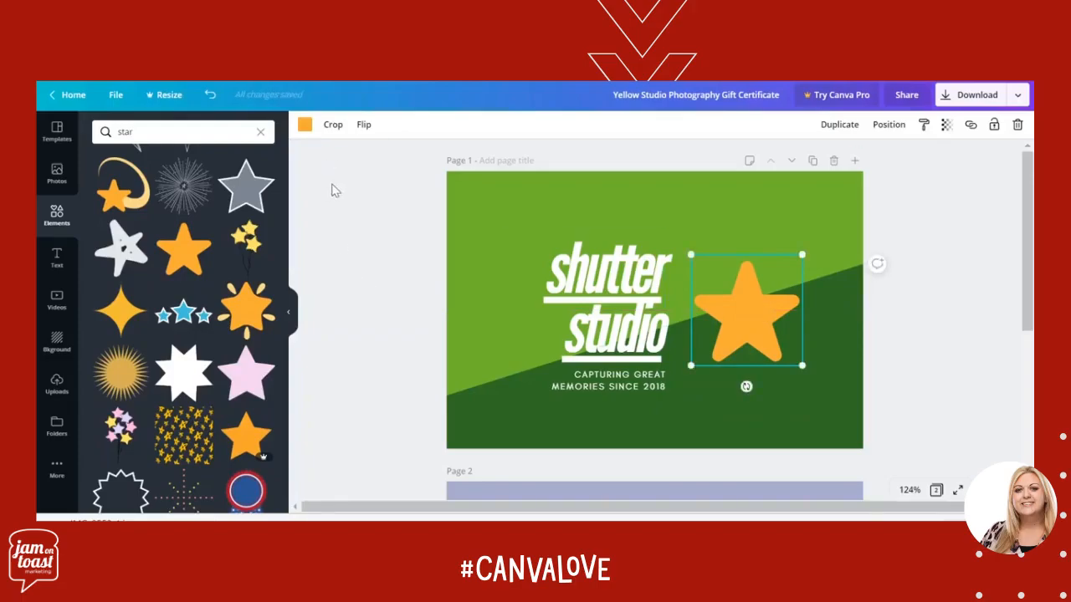
Recolour the star white from the document colours and clear the element search
left_click(304, 125)
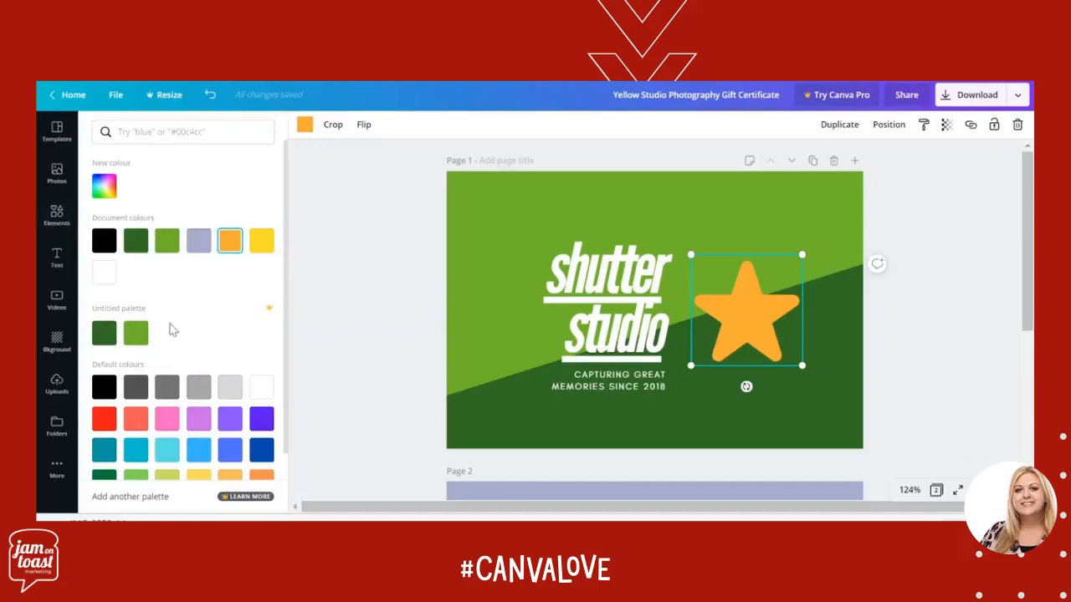
left_click(104, 271)
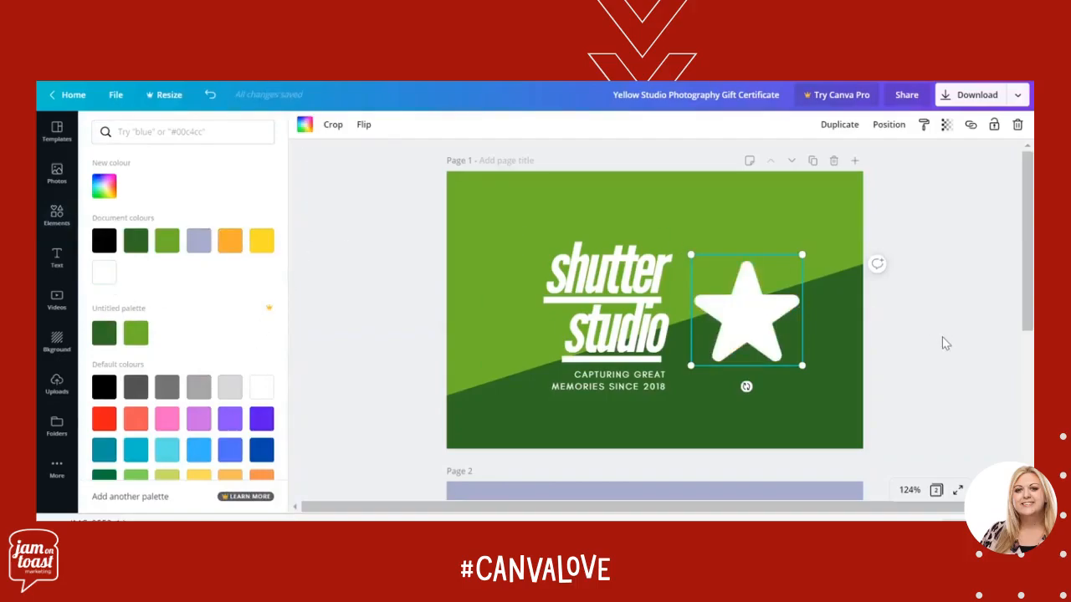
key("Escape")
key("Escape")
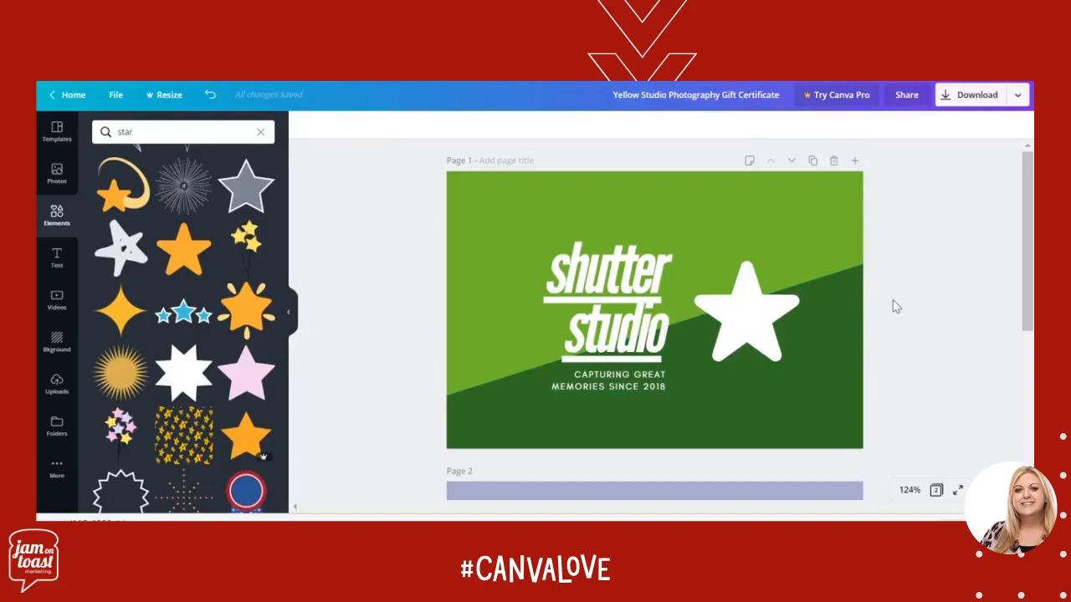
left_click(261, 132)
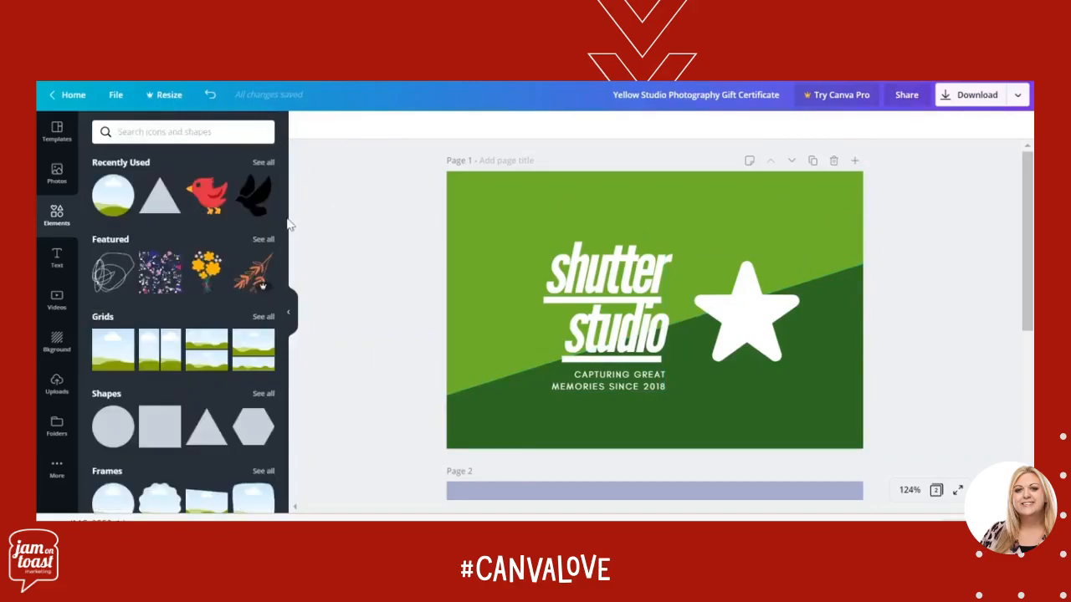
View the options for uploading an own image or video
mouse_move(286, 224)
left_mouse_down()
mouse_move(284, 298)
mouse_move(282, 216)
left_mouse_up()
left_click(57, 387)
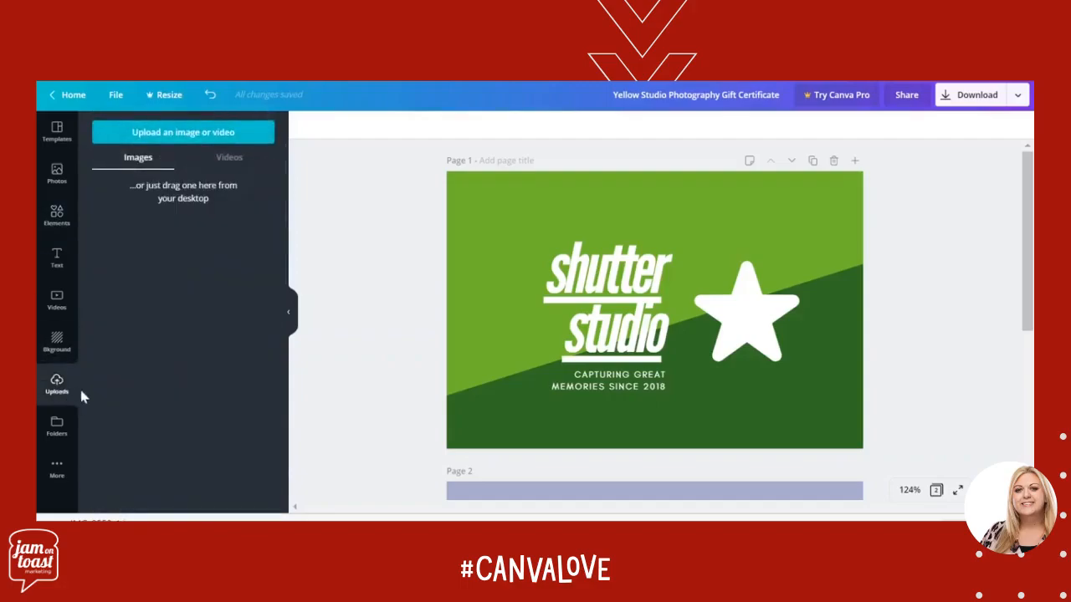
left_click(214, 137)
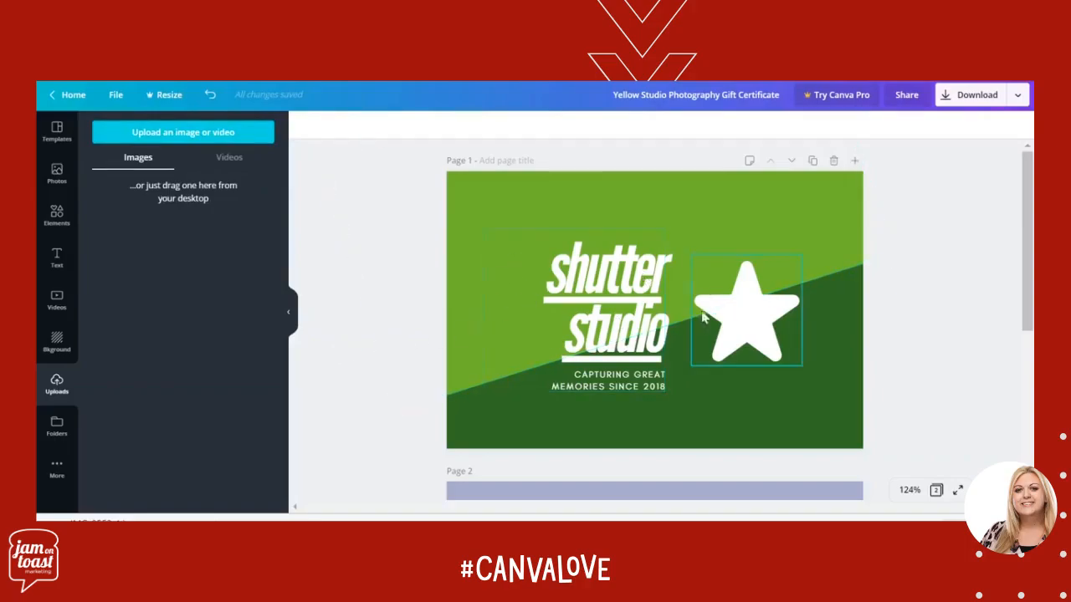
Add the circular photo frame to page 1, shrunk to a small circle near the lower-left corner of the card
left_click(57, 226)
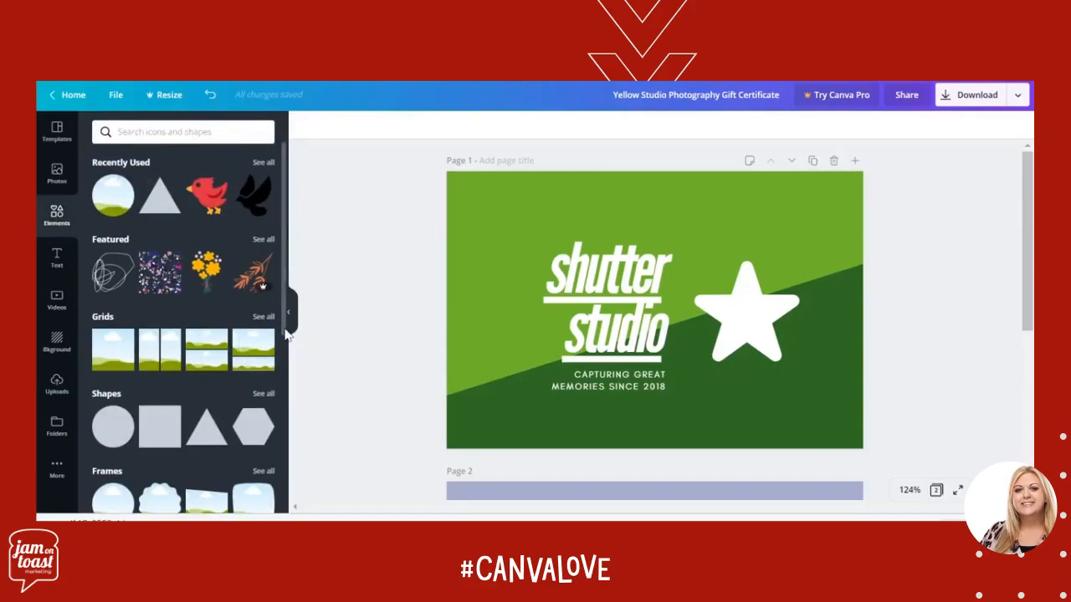
scroll(286, 333, "down", 5)
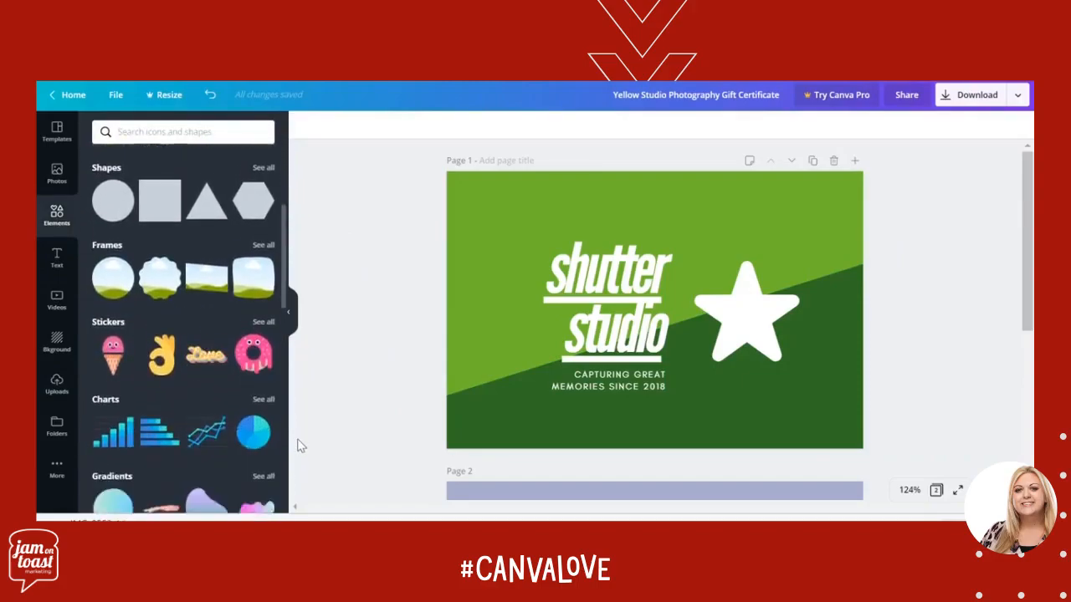
left_click(111, 264)
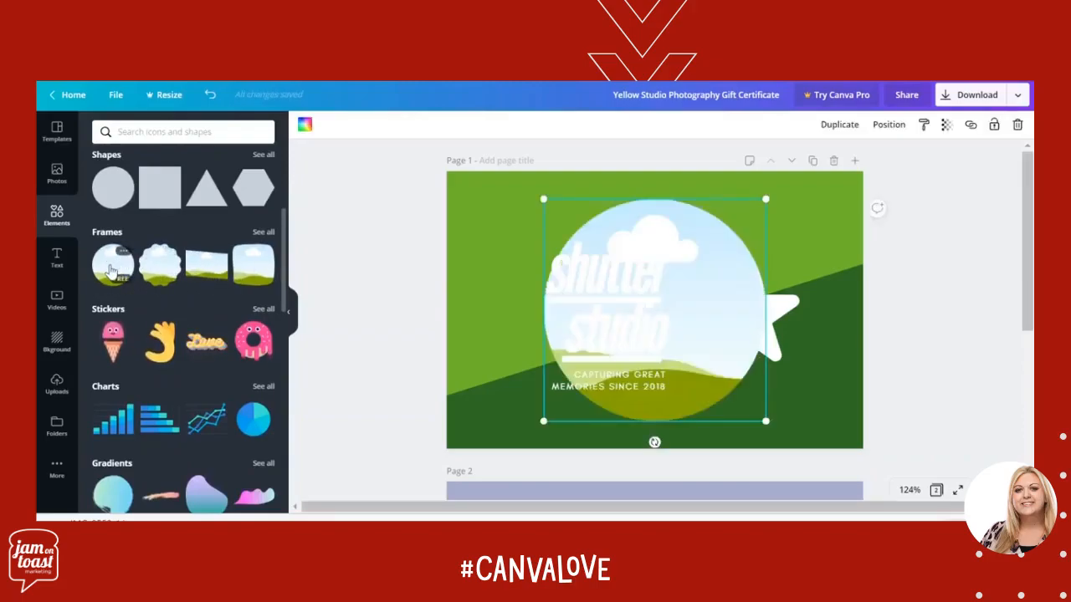
left_click_drag(543, 201, 501, 380)
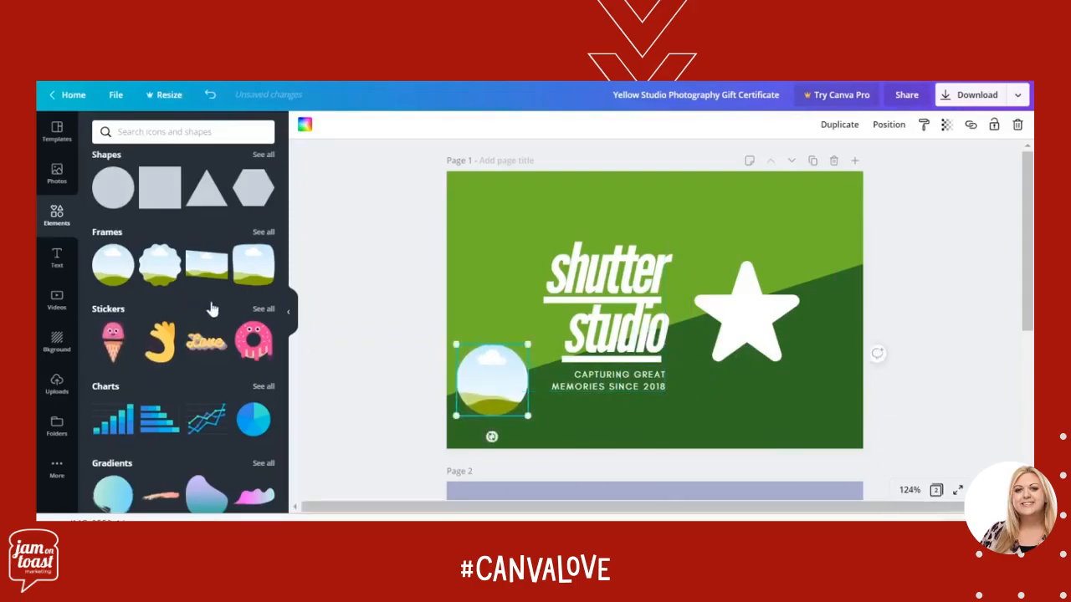
Fill the circular frame with the astronaut photo from the stock photo library
left_click(57, 381)
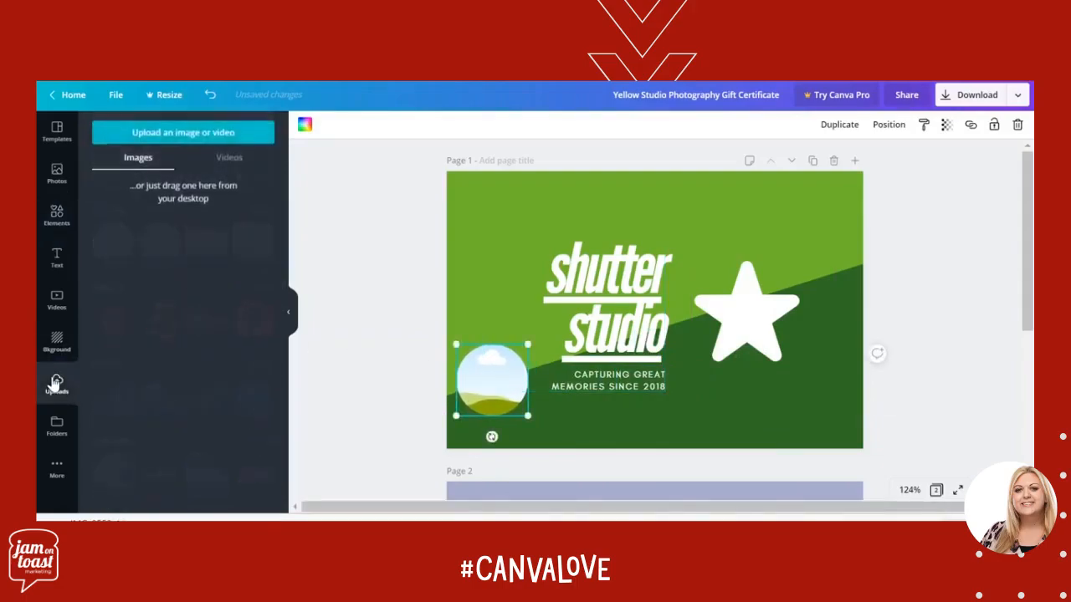
left_click(68, 178)
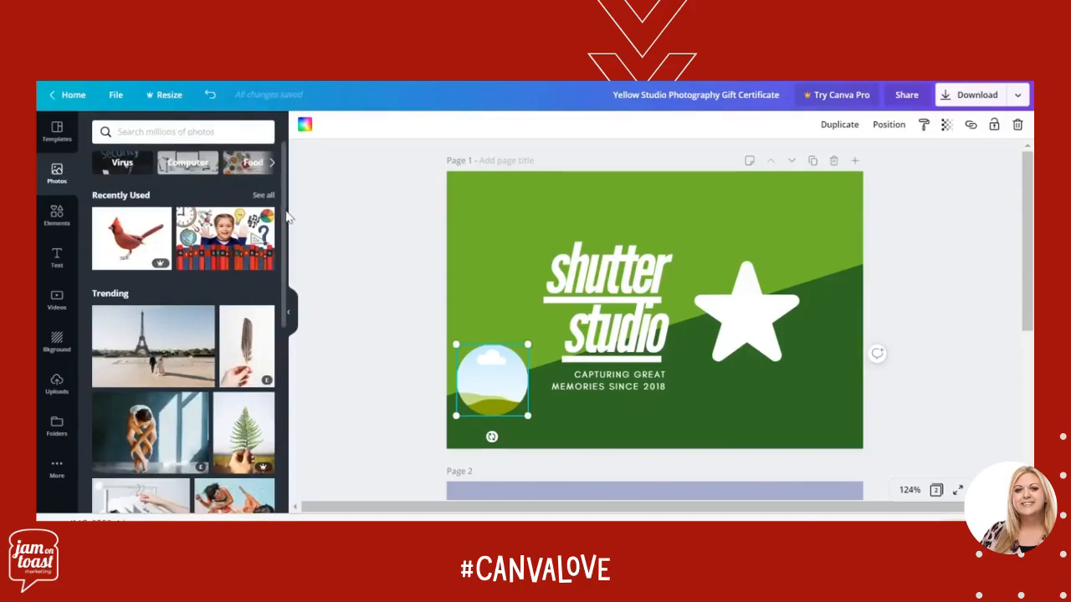
left_click_drag(284, 217, 305, 419)
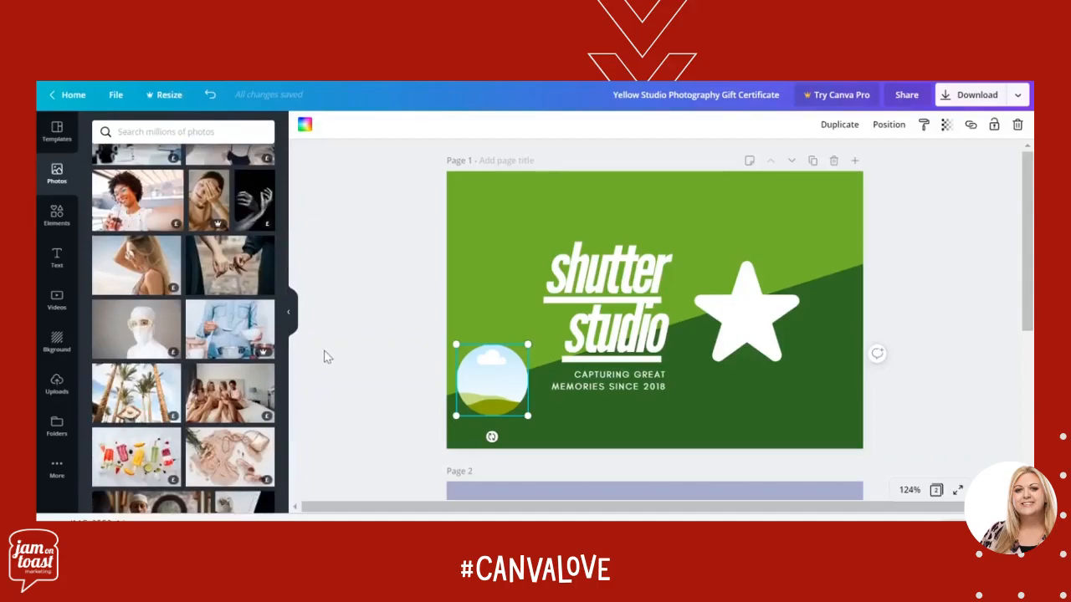
left_click_drag(286, 330, 279, 425)
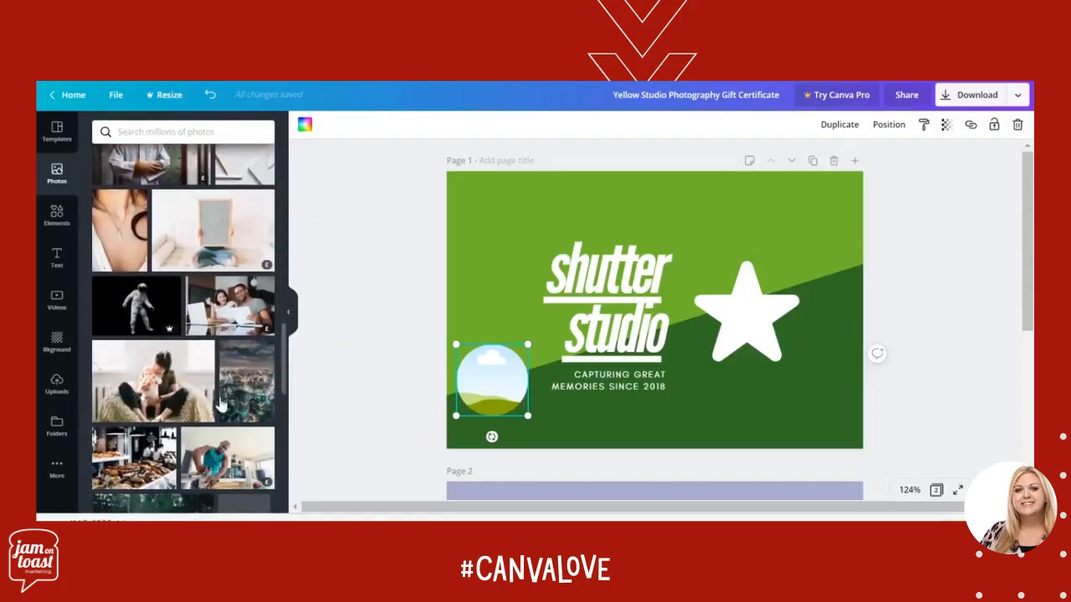
left_click_drag(138, 293, 483, 387)
left_click(364, 398)
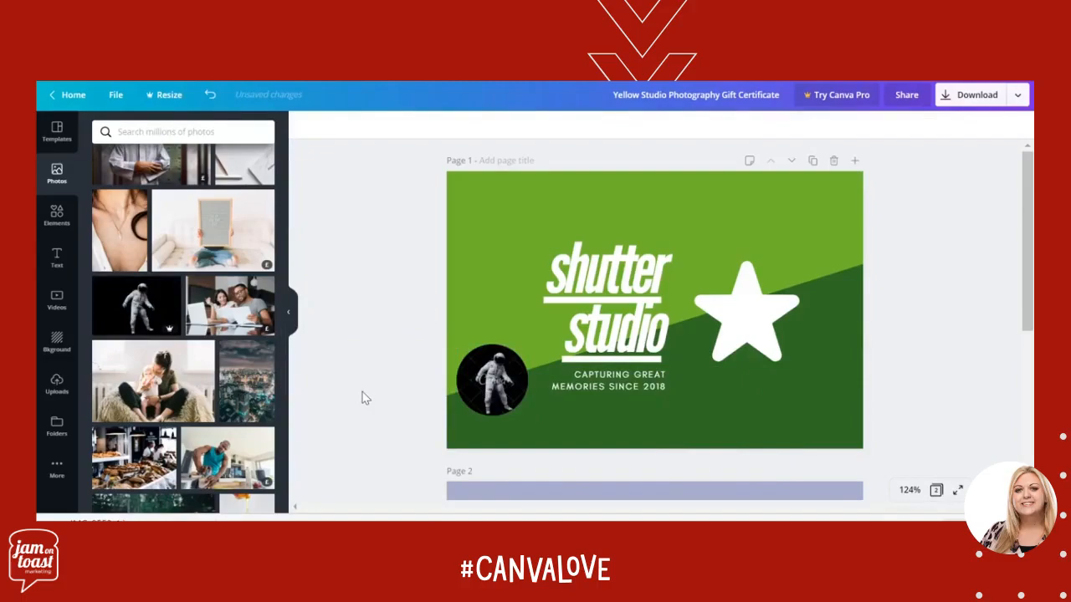
left_click(481, 387)
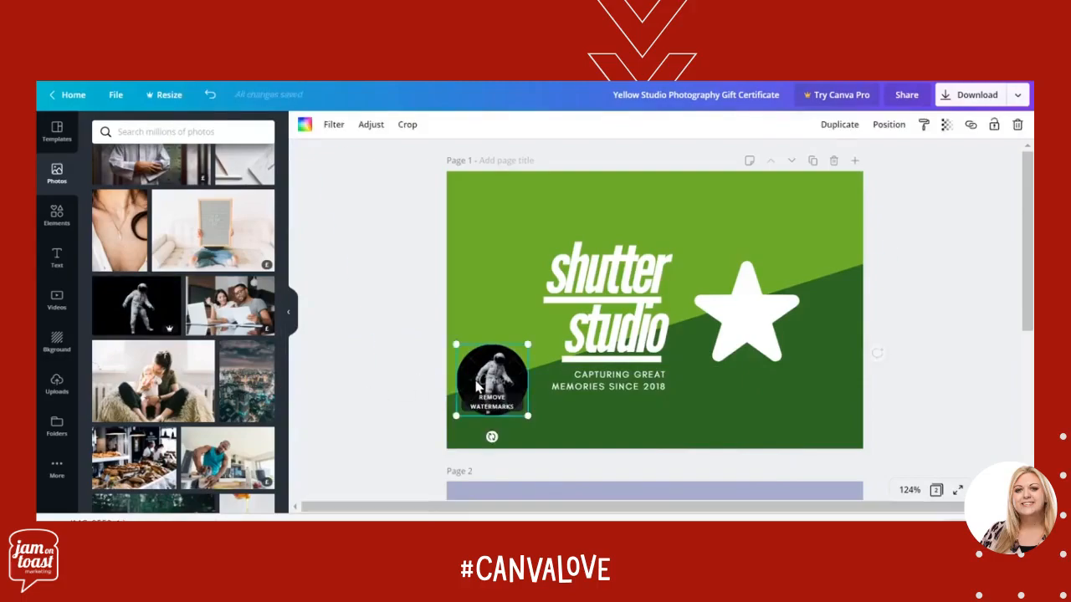
left_click(365, 377)
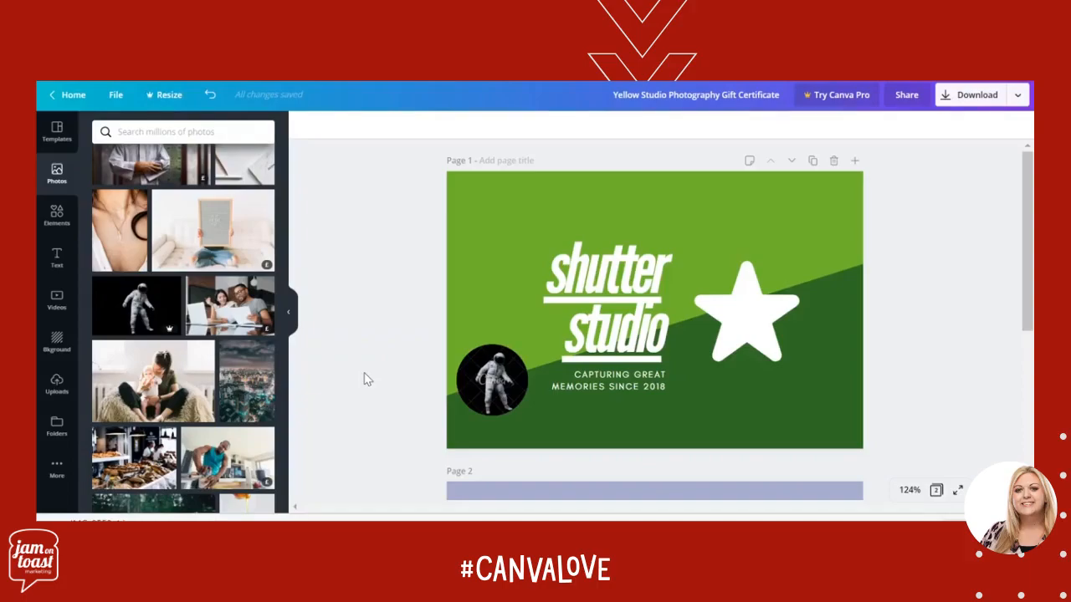
left_click(506, 390)
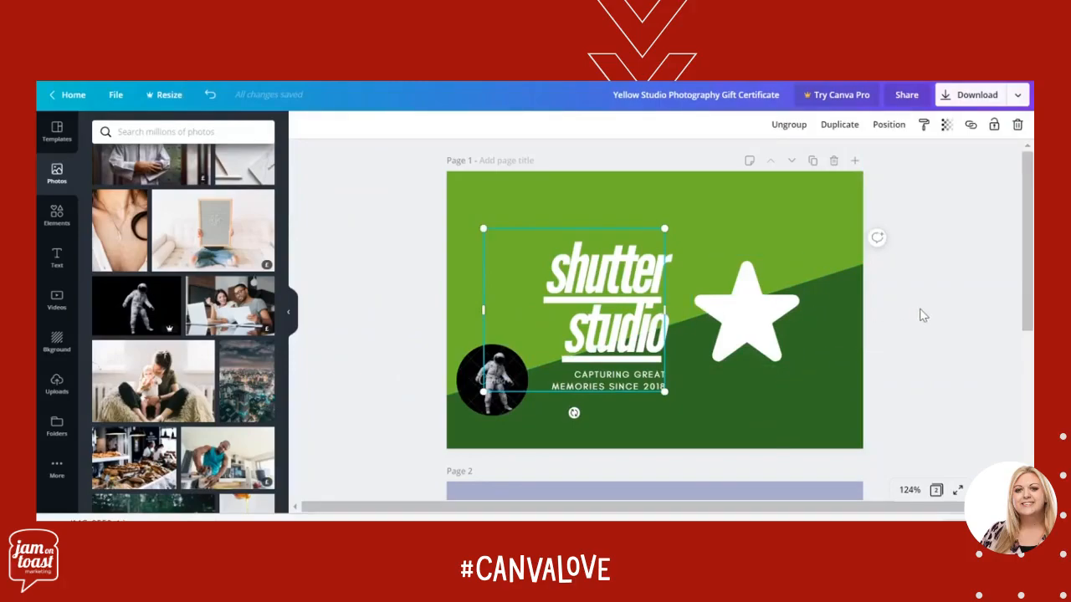
left_click(923, 316)
mouse_move(1024, 259)
left_mouse_down()
mouse_move(1031, 312)
mouse_move(1031, 268)
left_mouse_up()
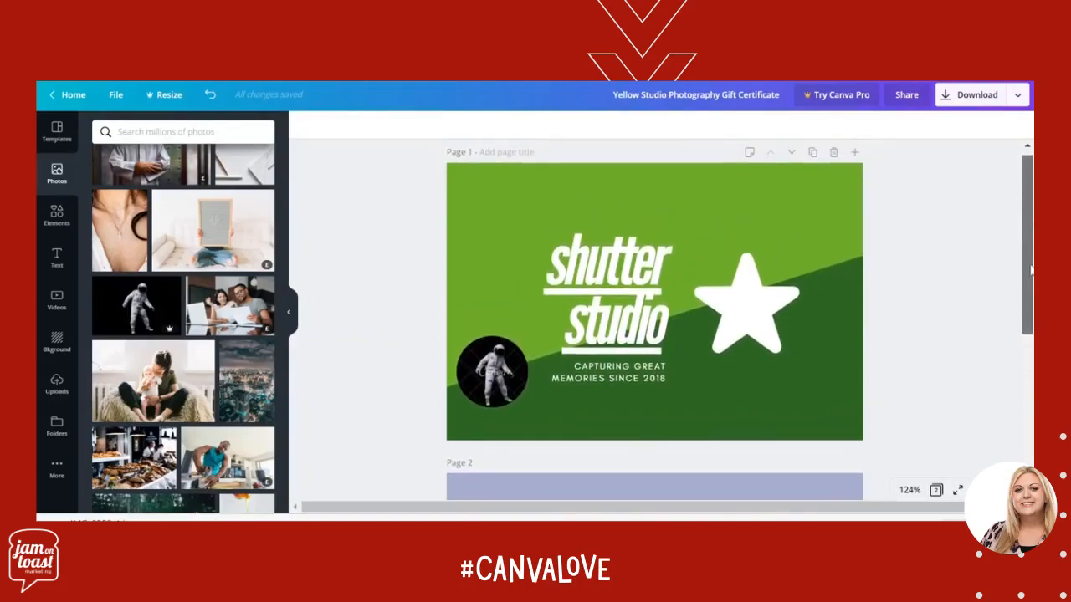
left_click(780, 401)
left_click(612, 303)
left_click(908, 419)
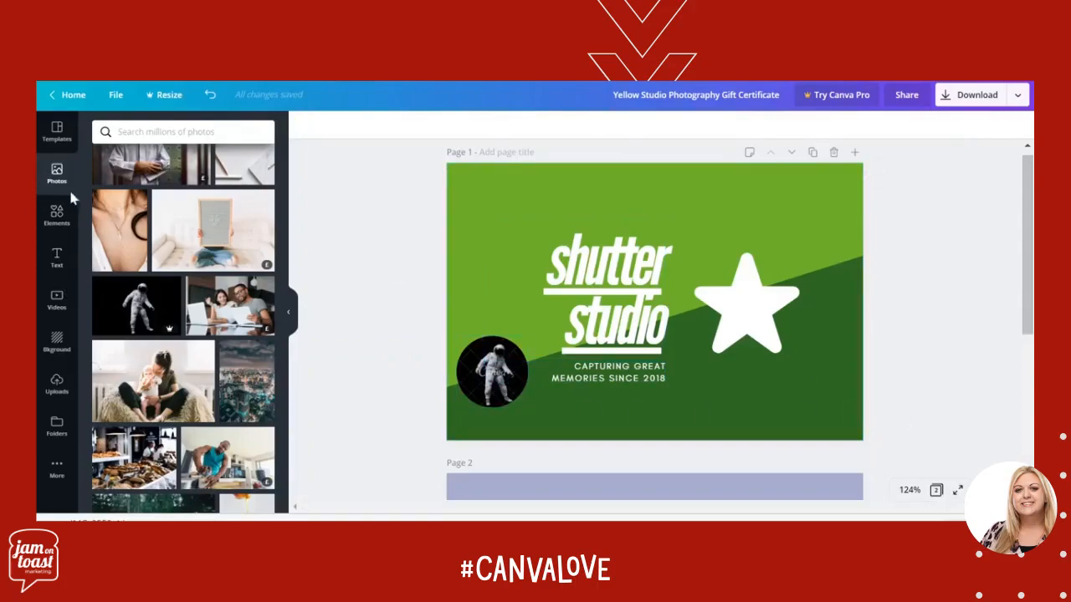
Add a subheading reading "00982" in the dark green area below the star on page 1
left_click(57, 261)
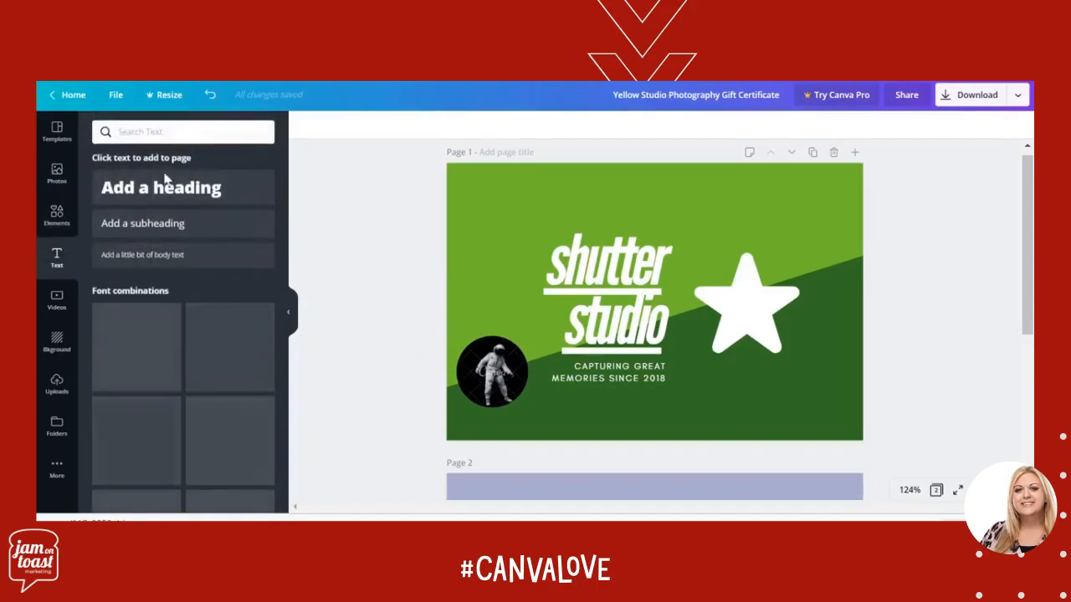
left_click(177, 225)
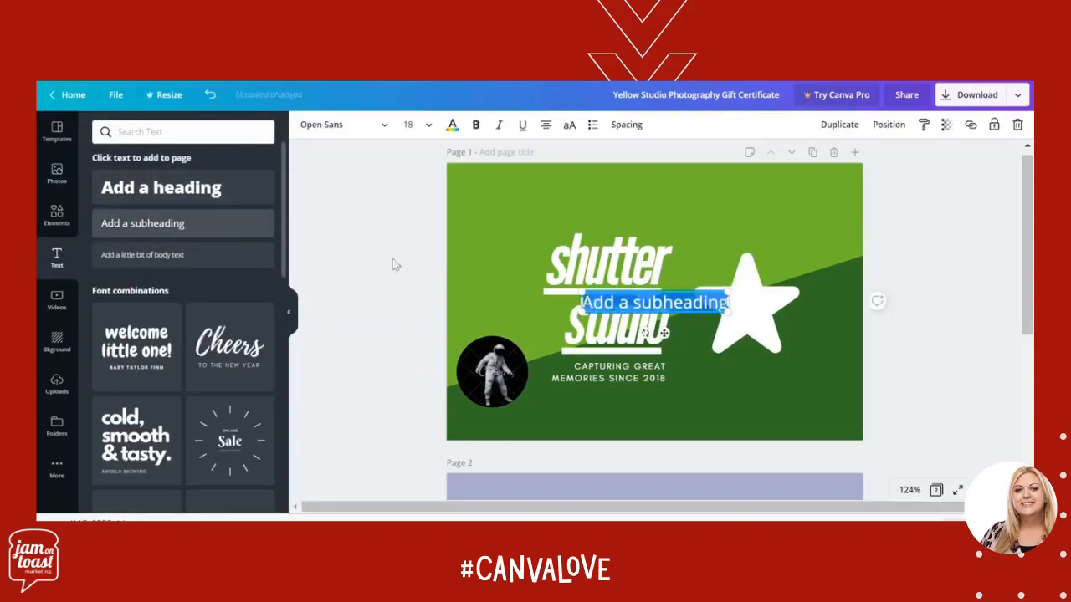
left_click_drag(675, 335, 794, 450)
type("00")
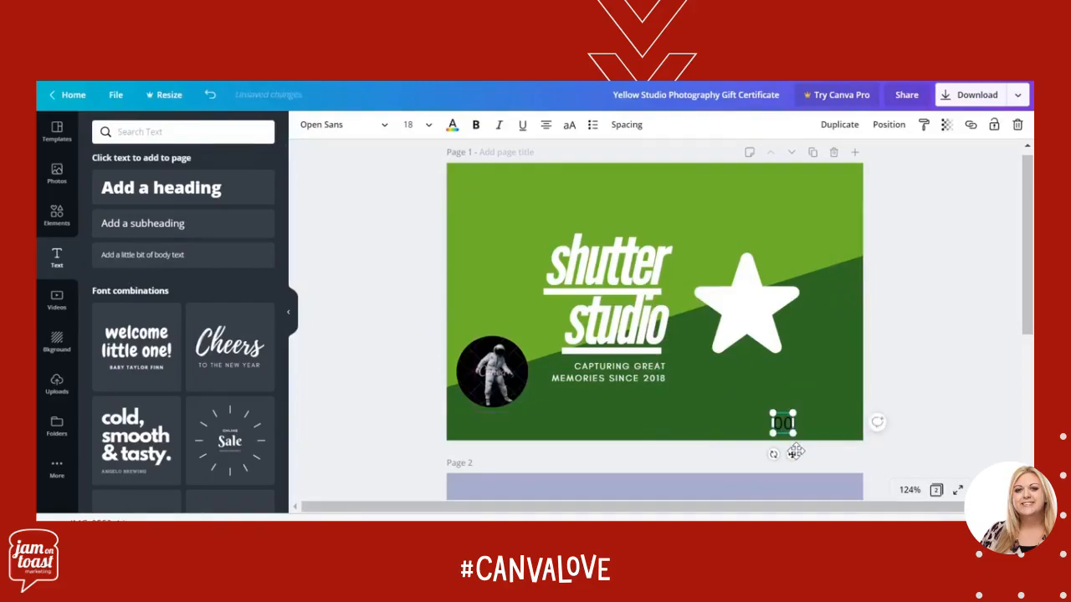
type("982")
Colour the "00982" text white and move it into the lower-right corner of the card
left_click(452, 126)
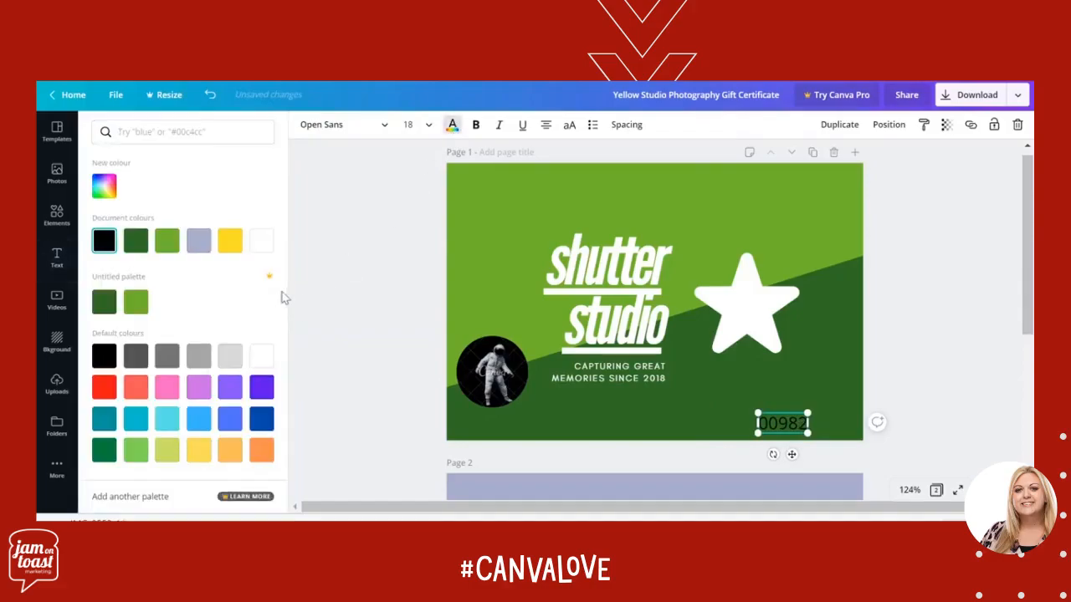
left_click(262, 241)
left_click_drag(795, 456, 840, 456)
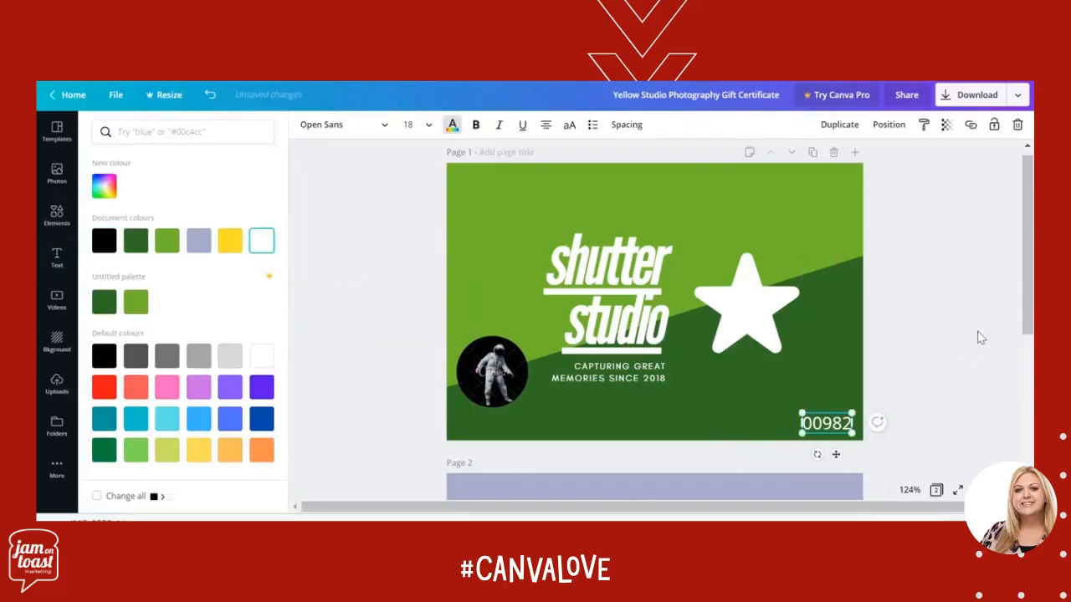
left_click(976, 335)
left_click(975, 334)
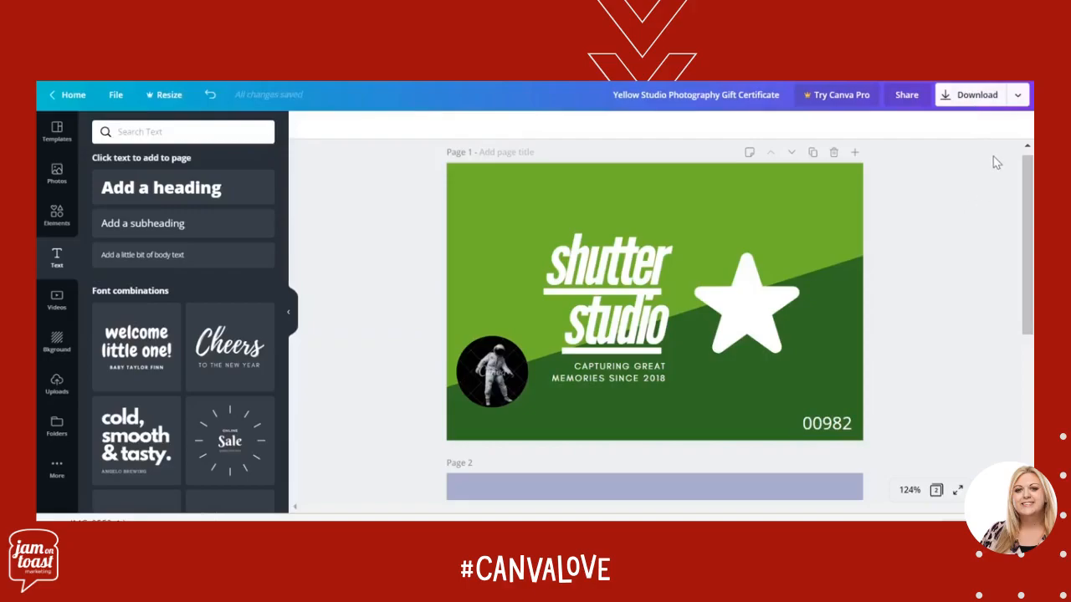
left_click(1017, 97)
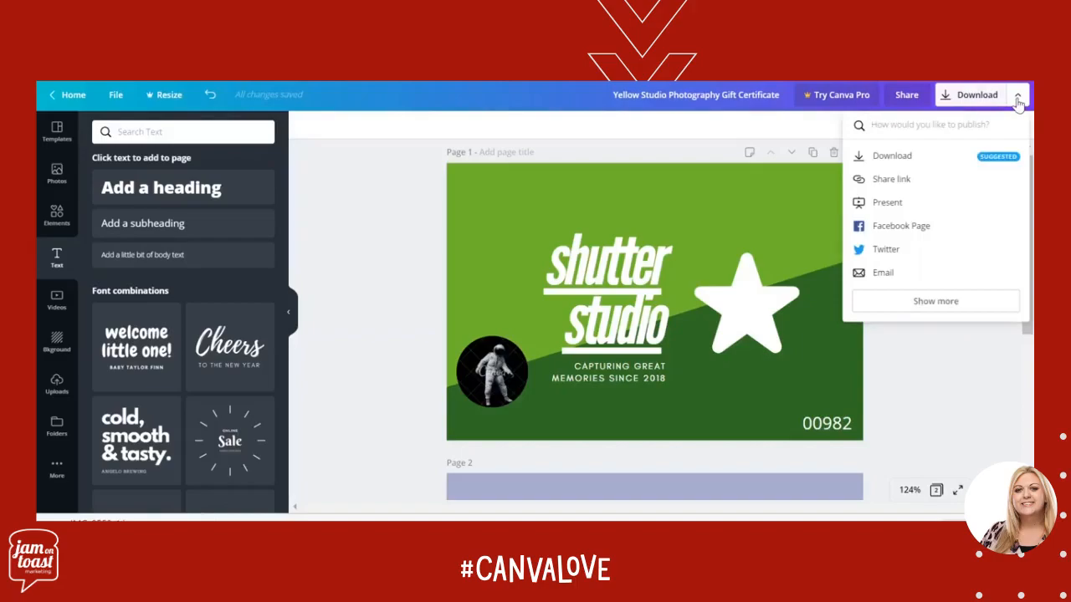
left_click(901, 165)
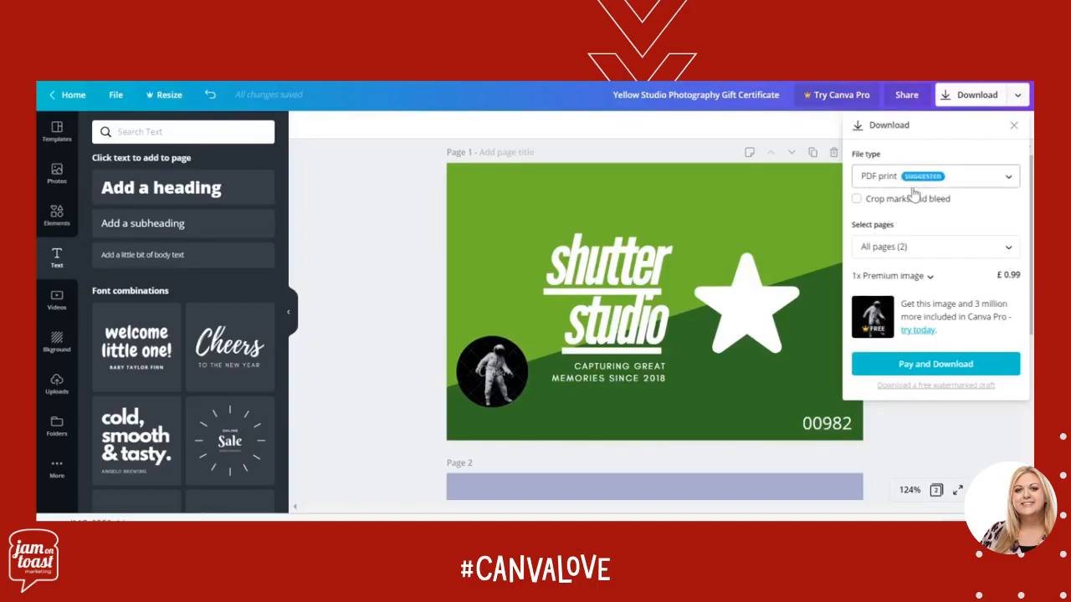
left_click(974, 250)
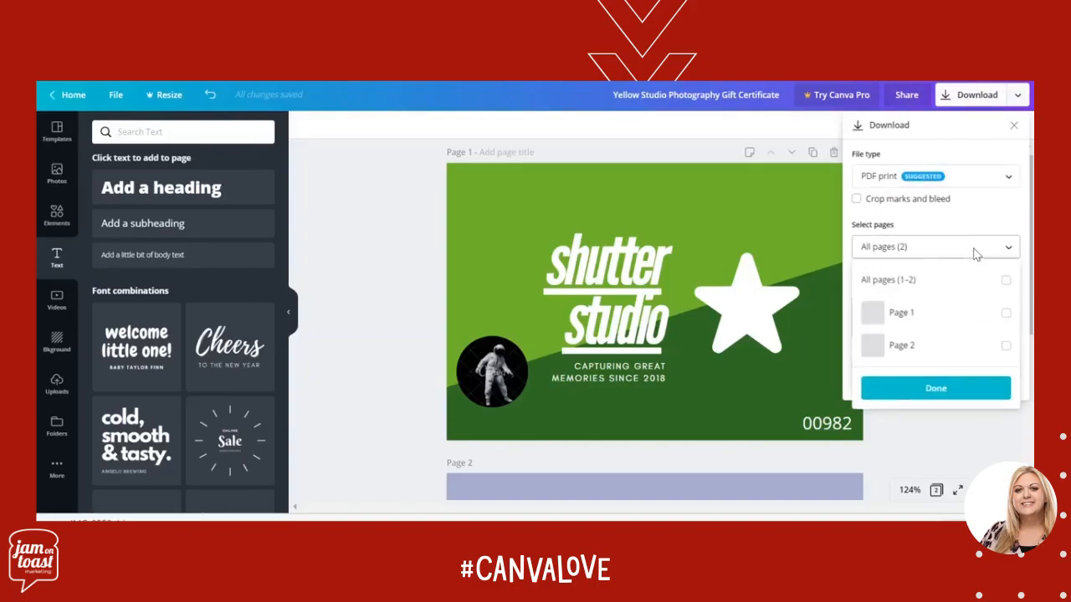
left_click(1007, 315)
left_click(977, 396)
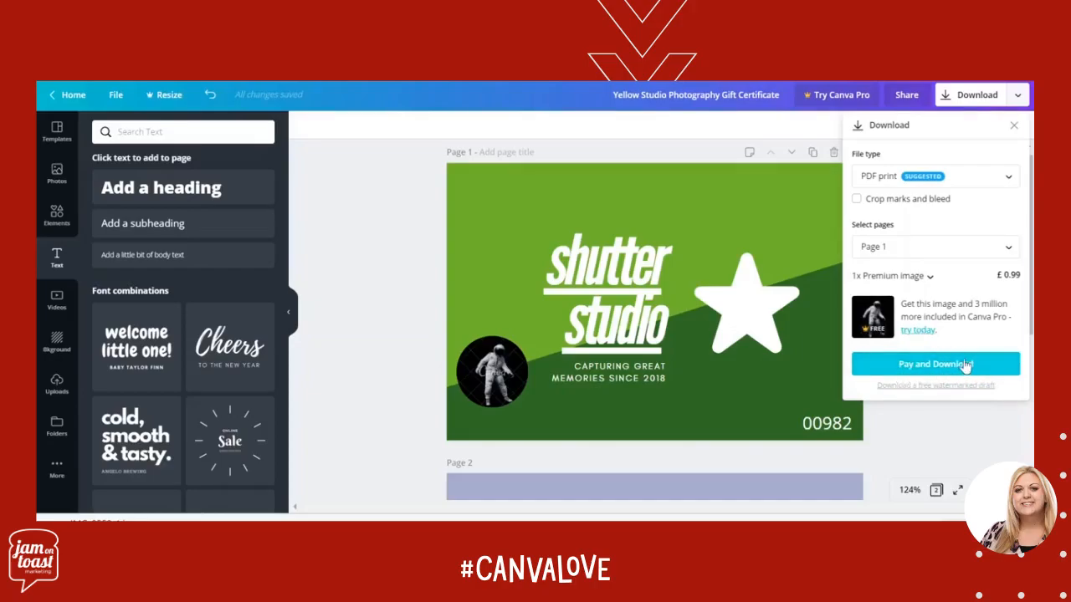
left_click(897, 446)
Remove the astronaut photo from the circular frame on page 1, keeping the empty frame
left_click(477, 404)
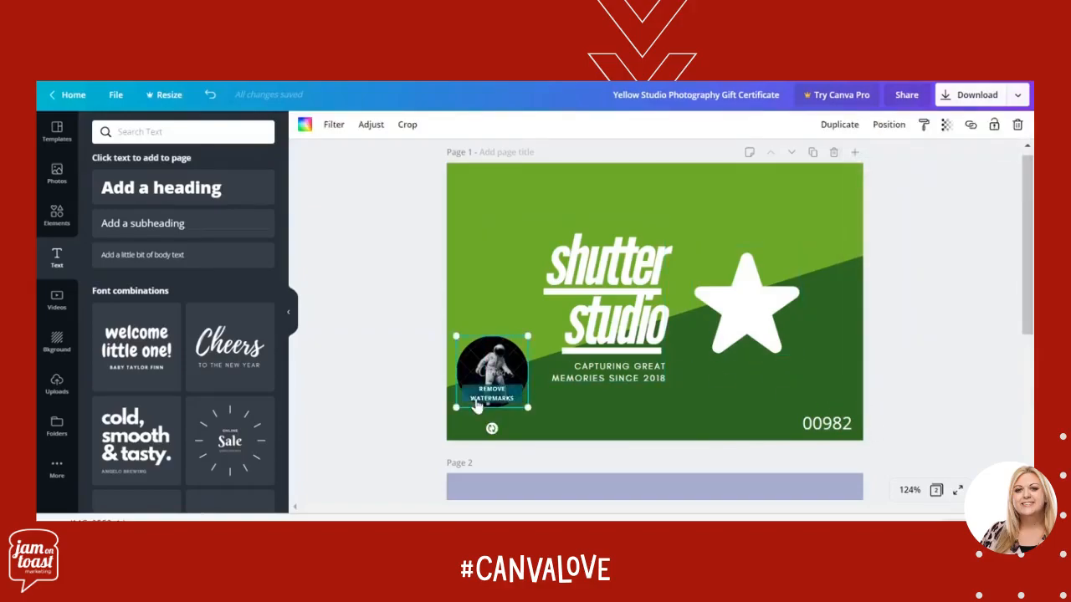
key("Delete")
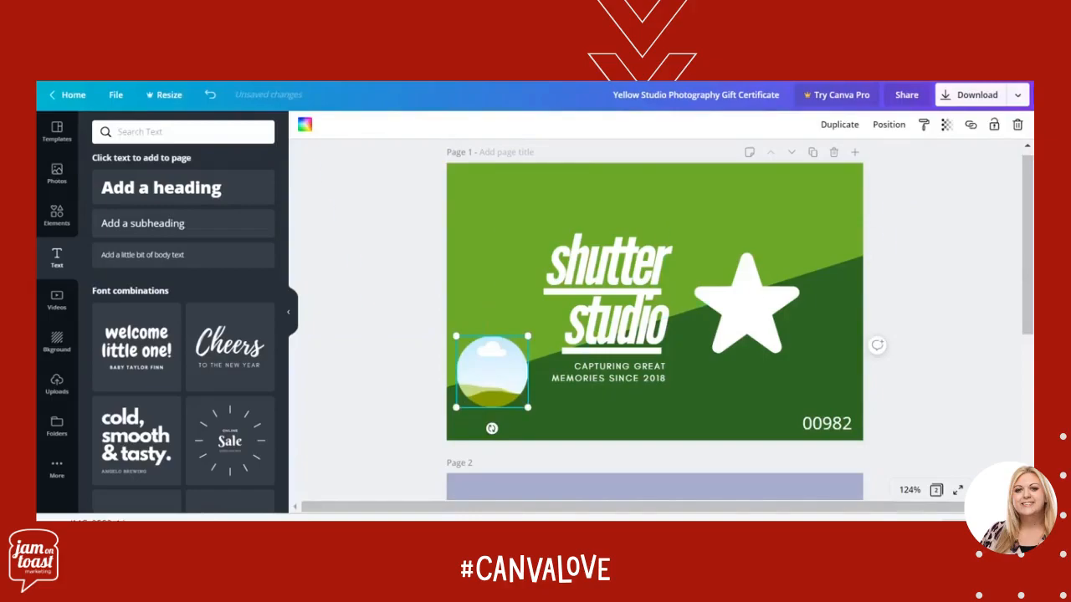
Download only page 1 of the gift certificate as a PDF print file without crop marks and bleed
left_click(1014, 98)
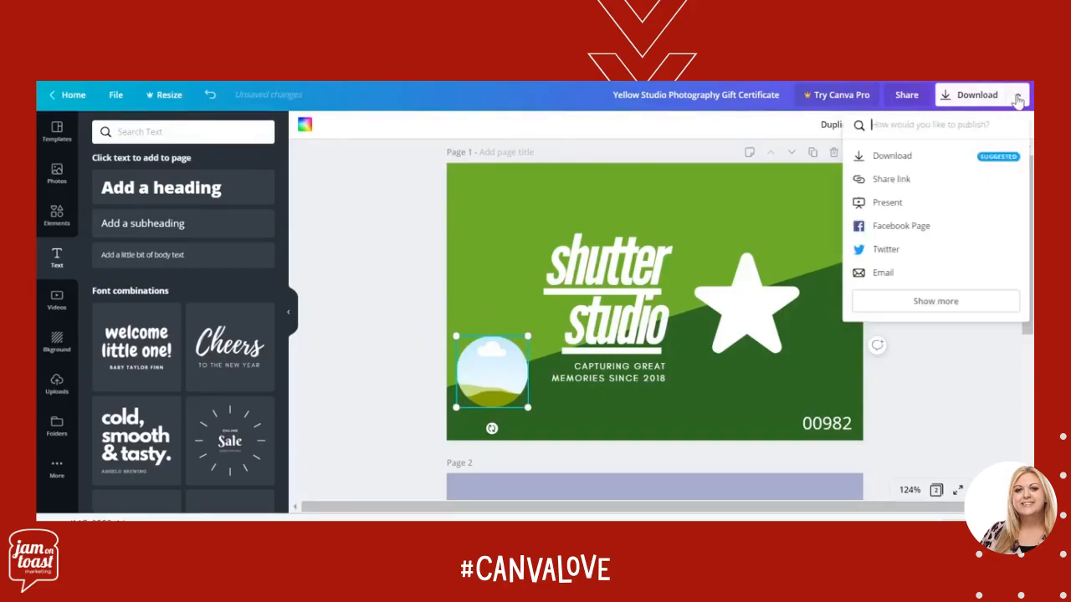
left_click(917, 161)
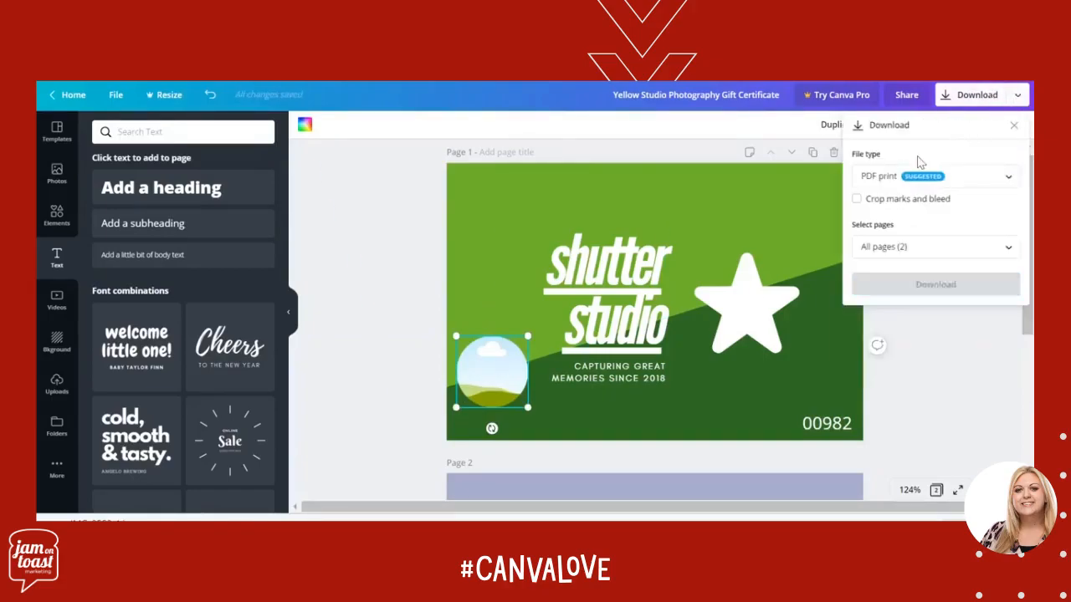
left_click(941, 251)
left_click(1004, 314)
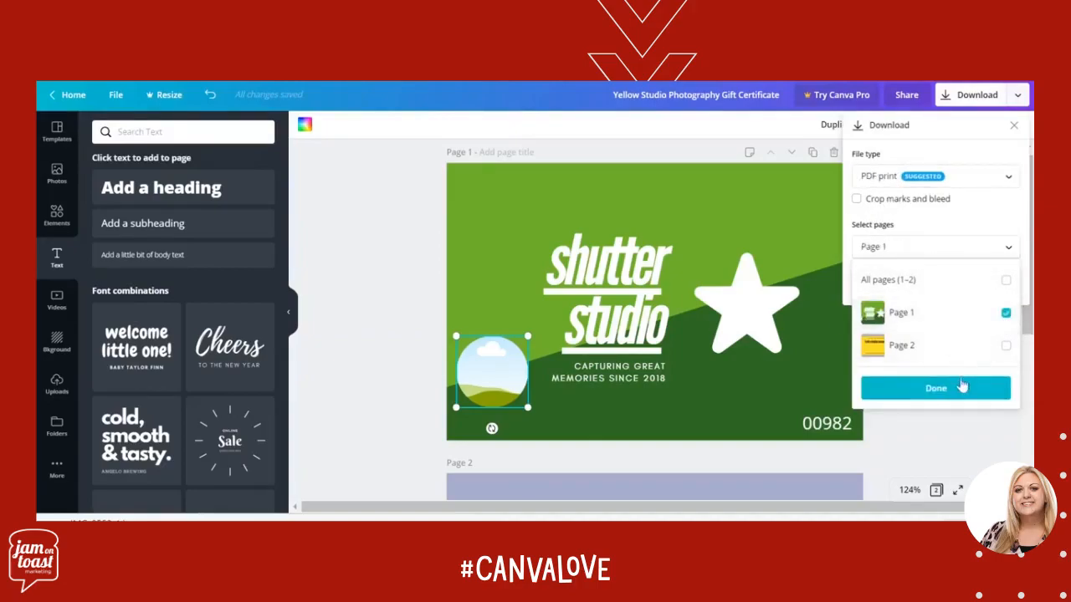
left_click(959, 389)
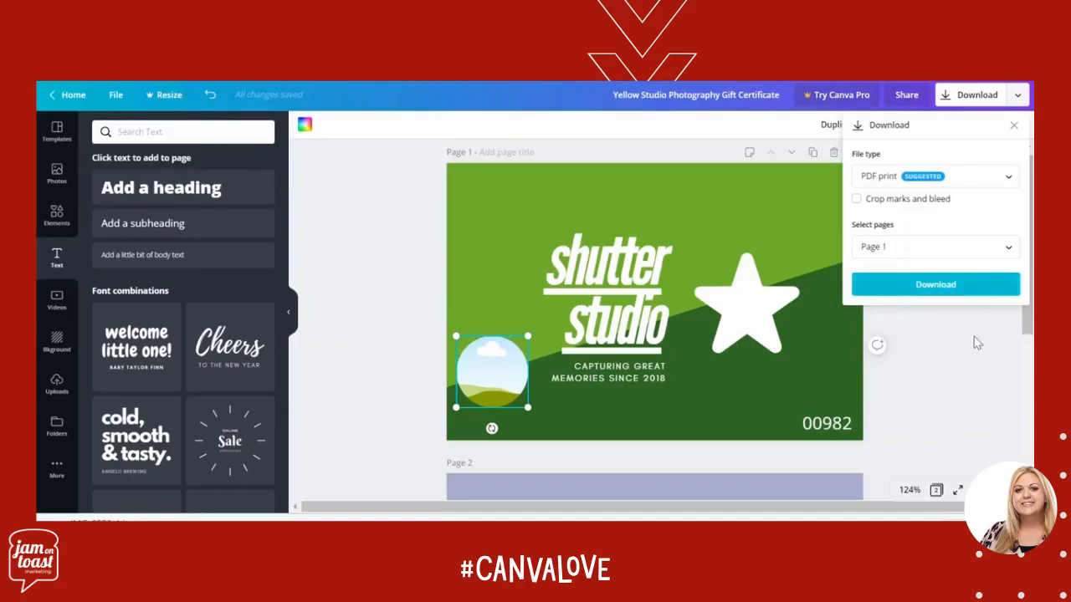
left_click(948, 286)
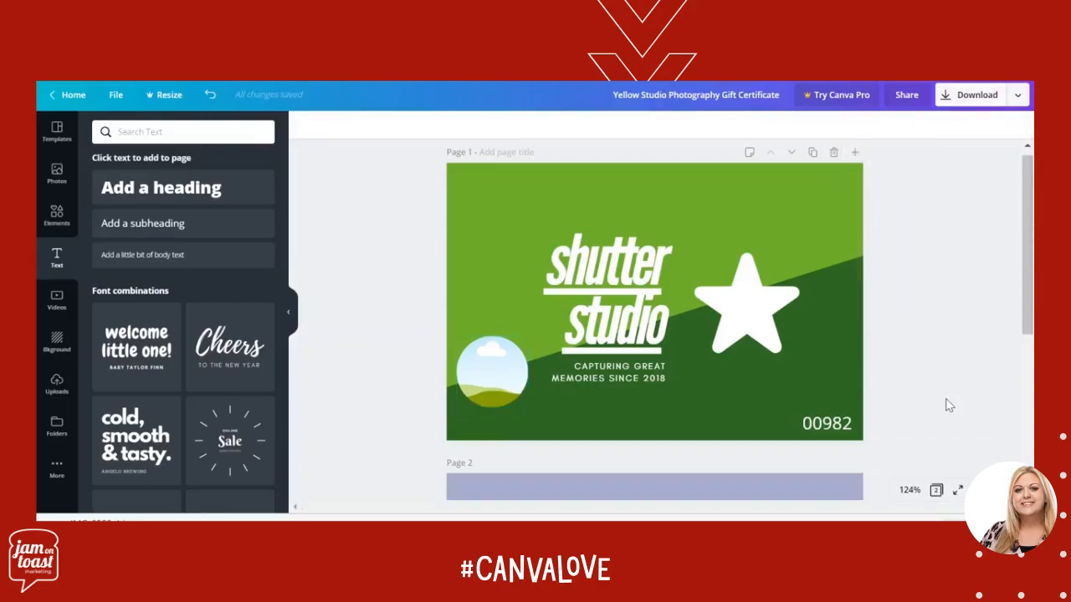